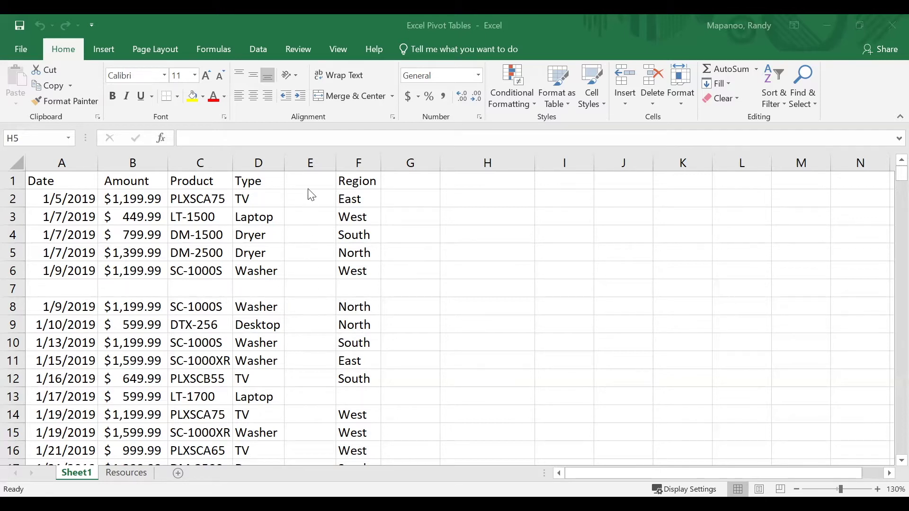
Delete the empty column E between Type and Region, and the blank row 7 within the sales data.
left_click(310, 161)
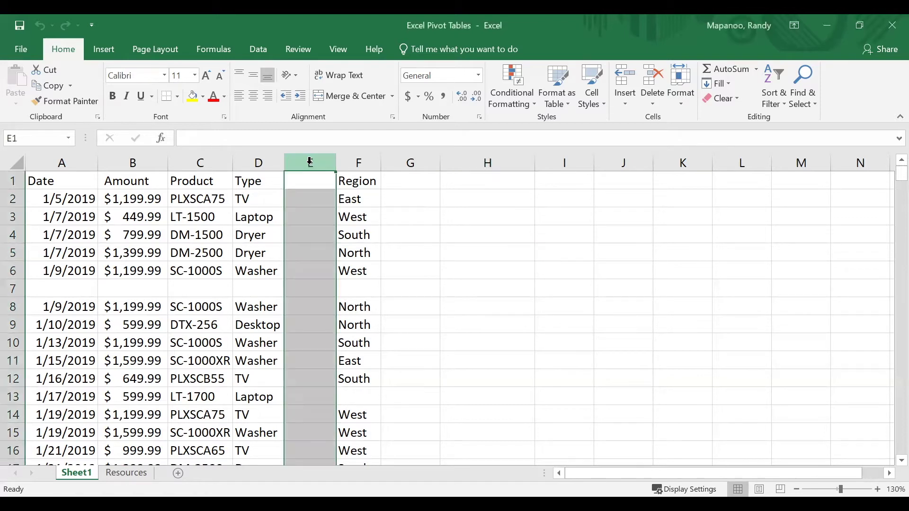
right_click(310, 161)
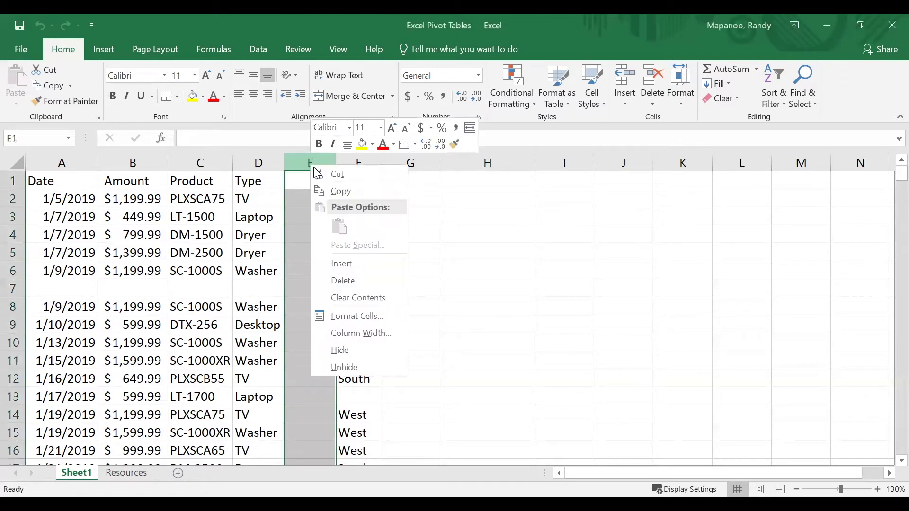
left_click(341, 281)
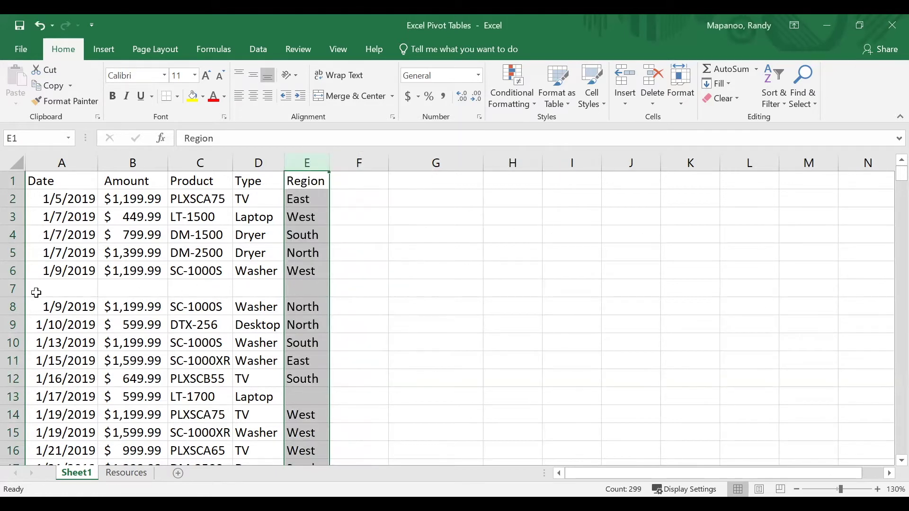
right_click(10, 290)
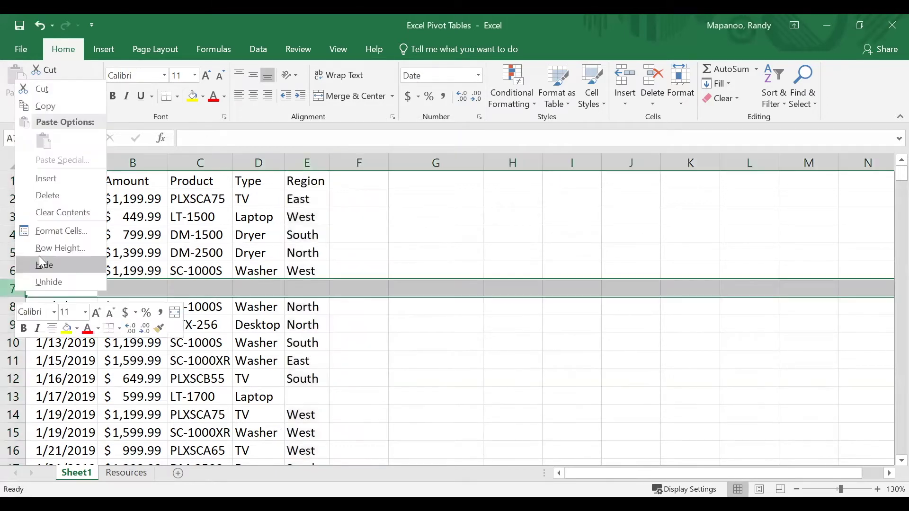
left_click(60, 202)
left_click(342, 292)
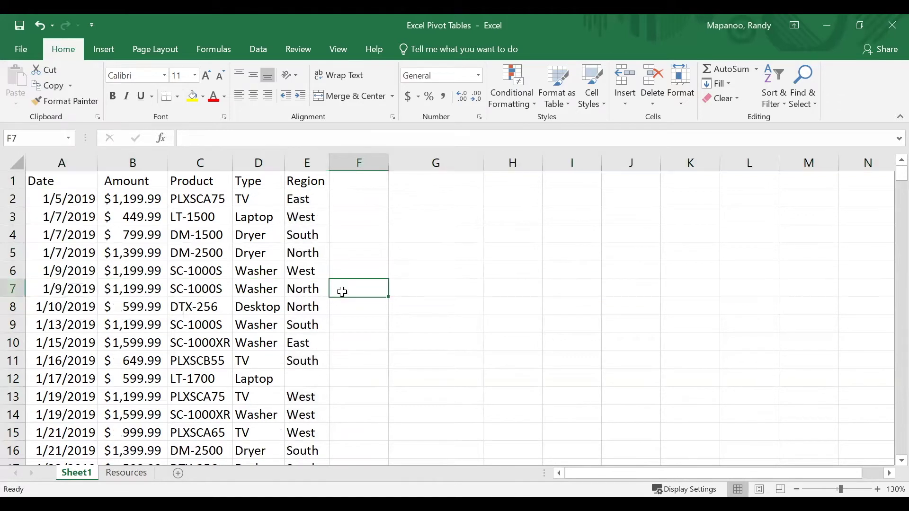
Fill in the missing region for the 1/17/2019 laptop sale in cell E12 with West.
left_click(324, 375)
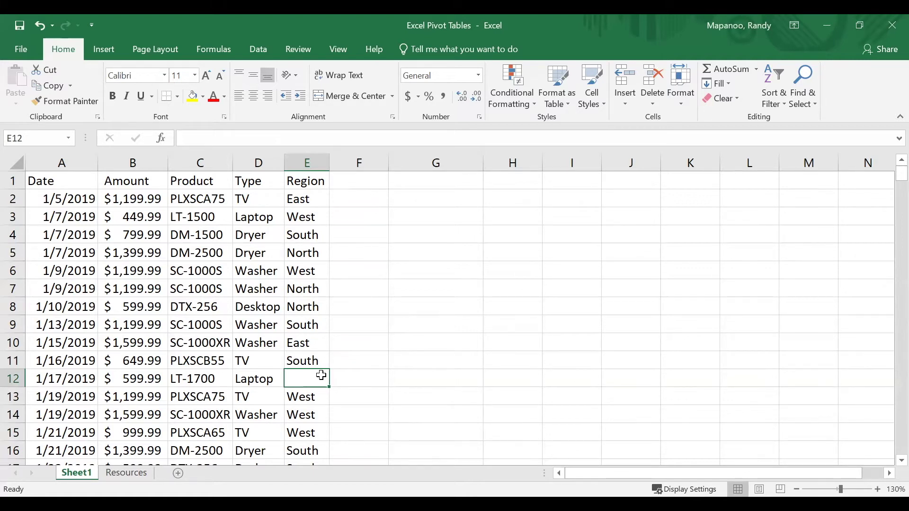
type("West")
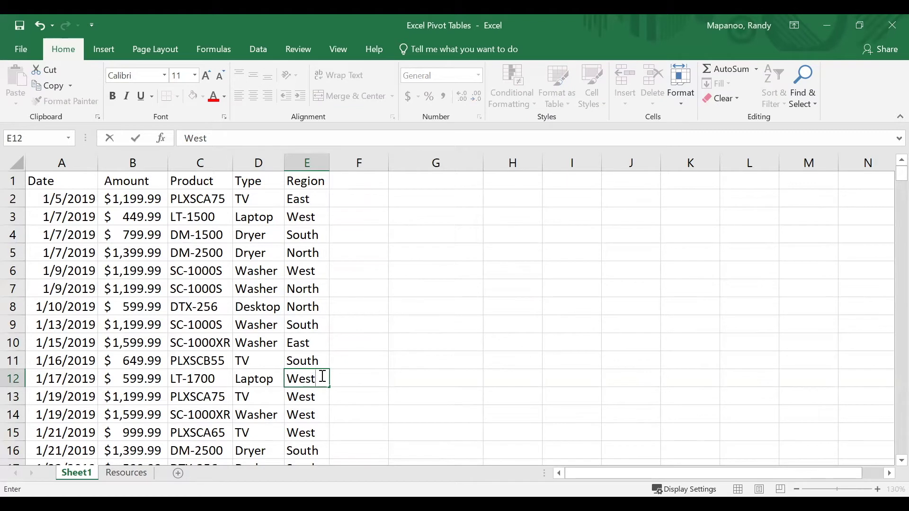
key("Return")
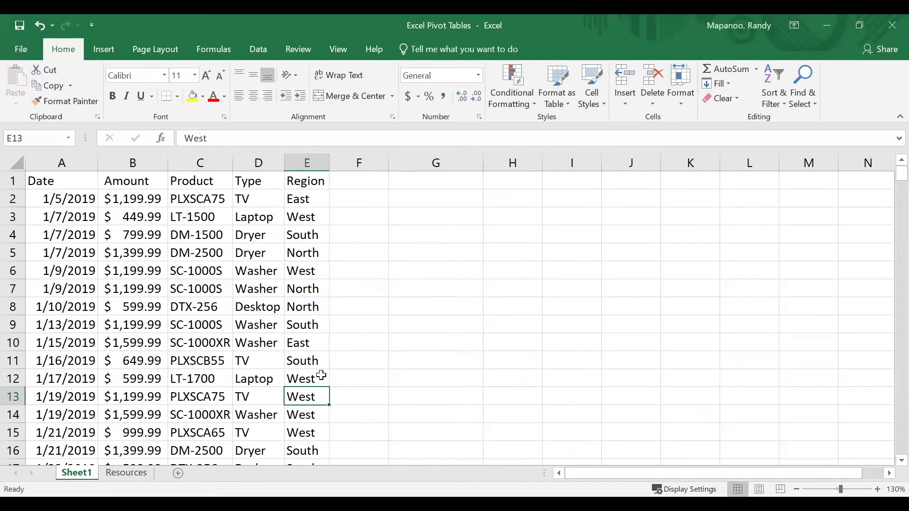
Check the extent of the sales data at its last row, its last column and back up at the header row.
left_click(67, 202)
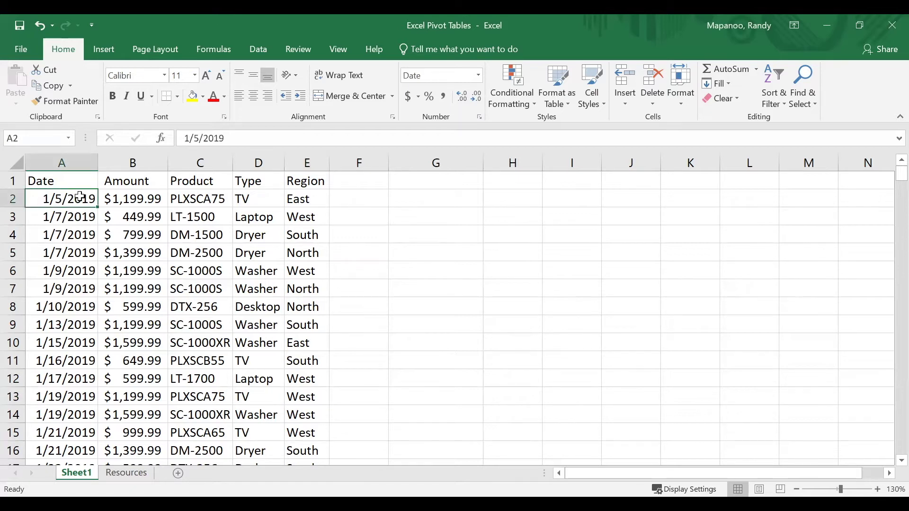
key("ctrl+Down")
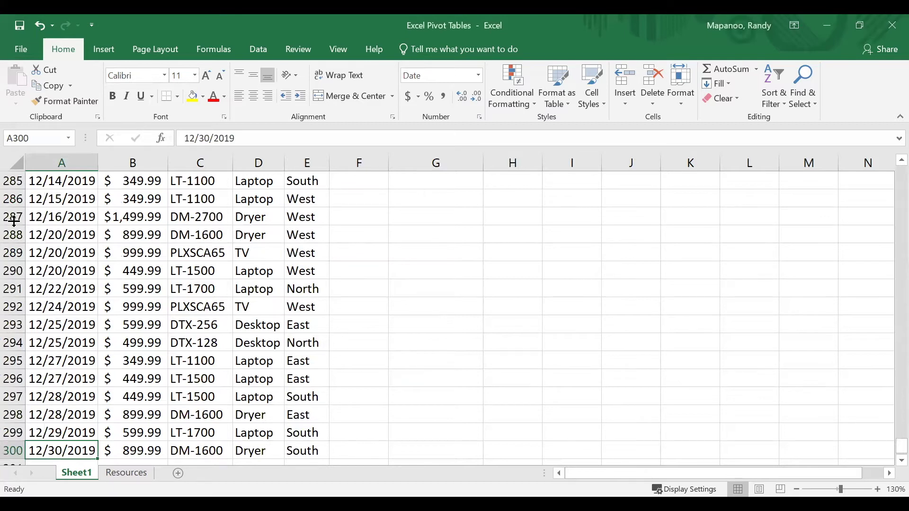
scroll(52, 307, "down", 2)
scroll(53, 308, "down", 1)
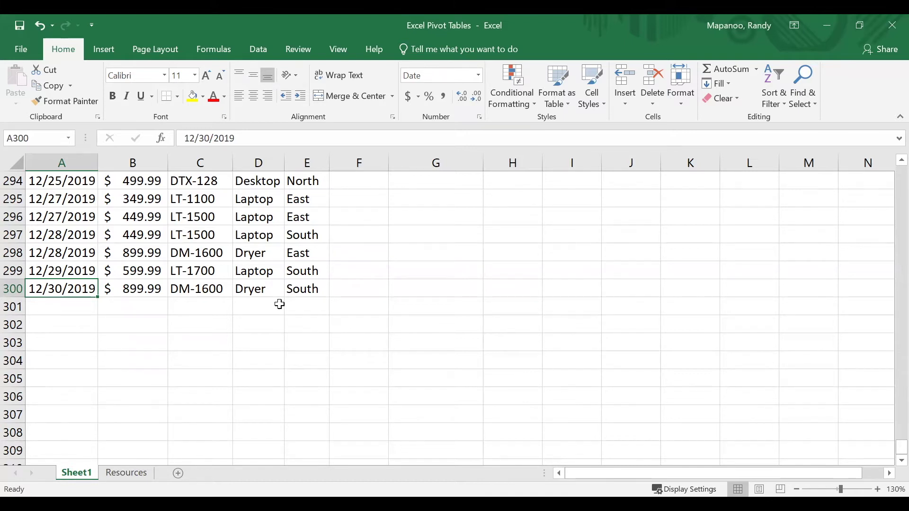
key("ctrl+Right")
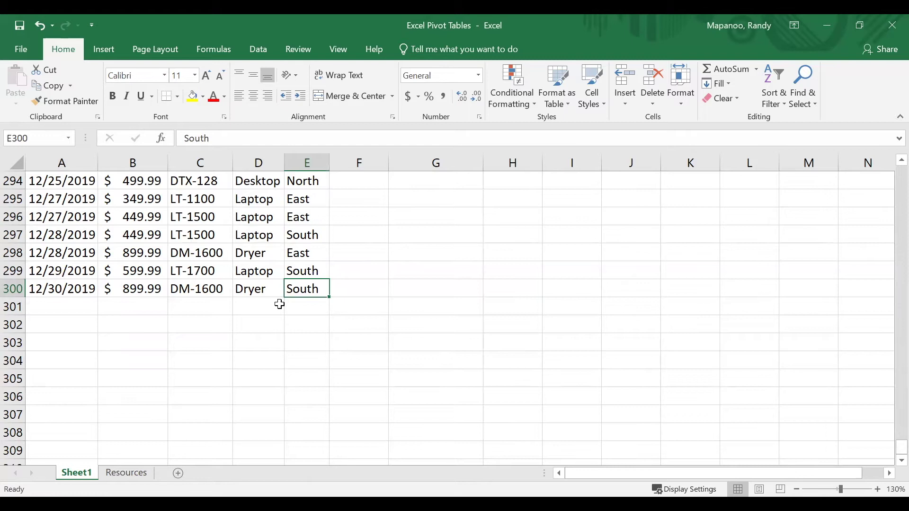
key("ctrl+Up")
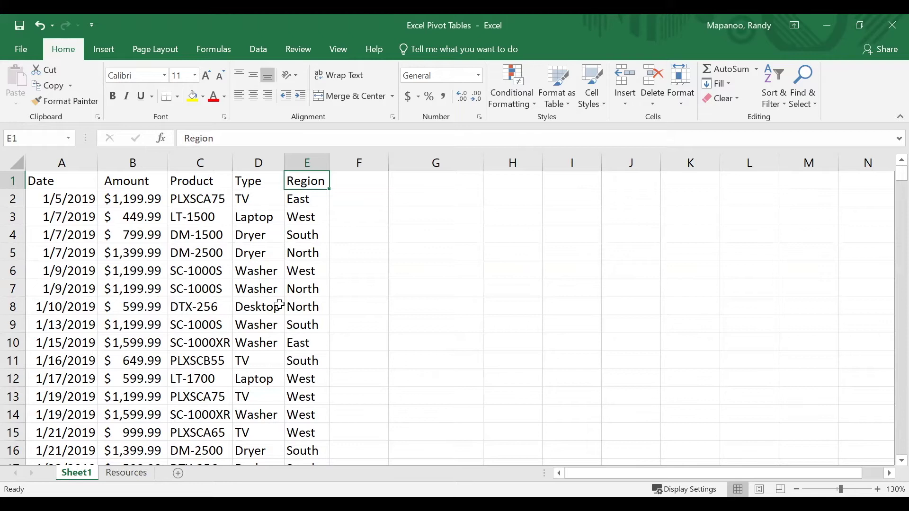
Convert the sales data range A1:E300 into a table with headers.
left_click(135, 255)
left_click(255, 307)
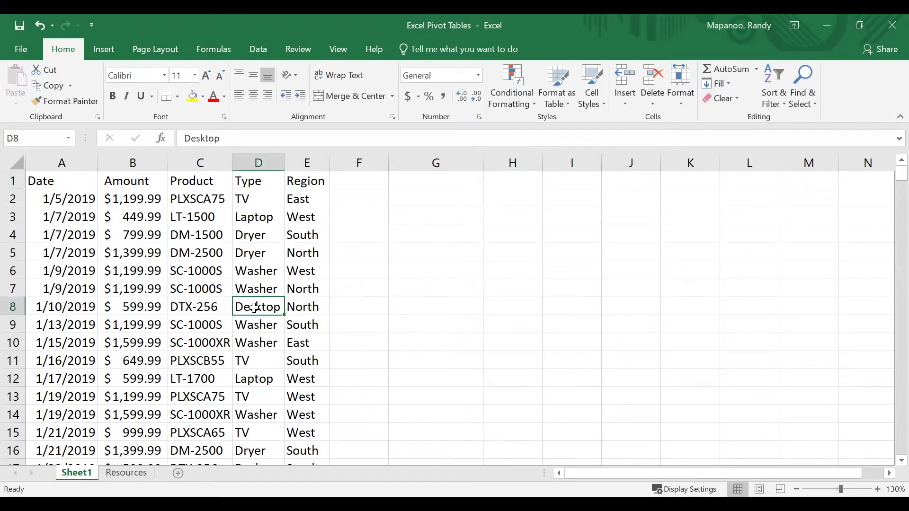
left_click(100, 54)
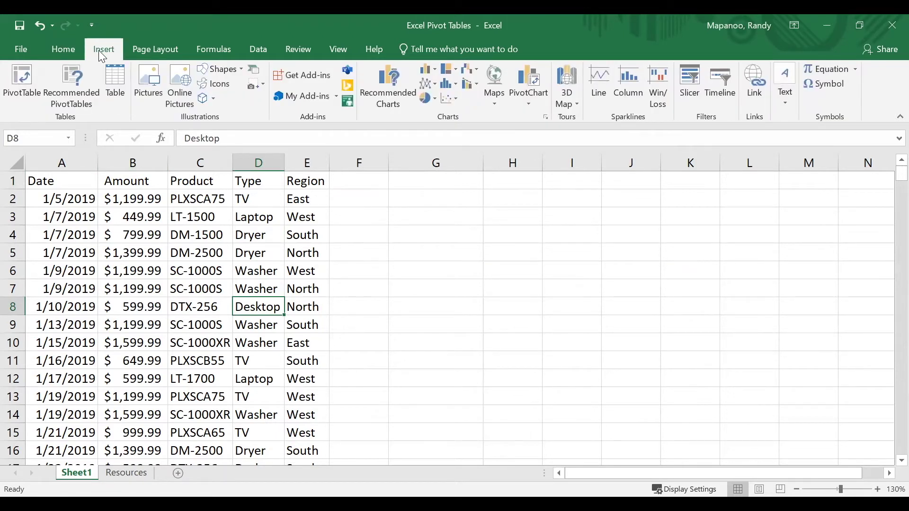
left_click(116, 85)
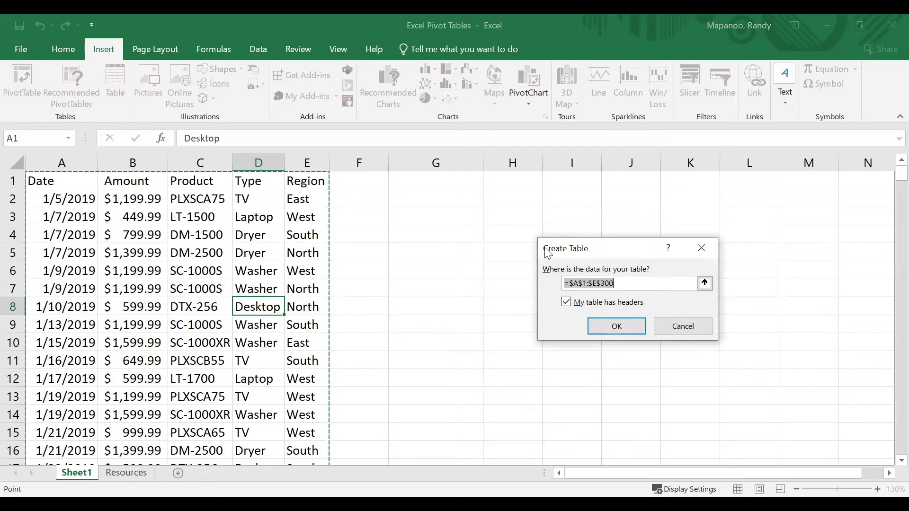
left_click_drag(548, 253, 445, 245)
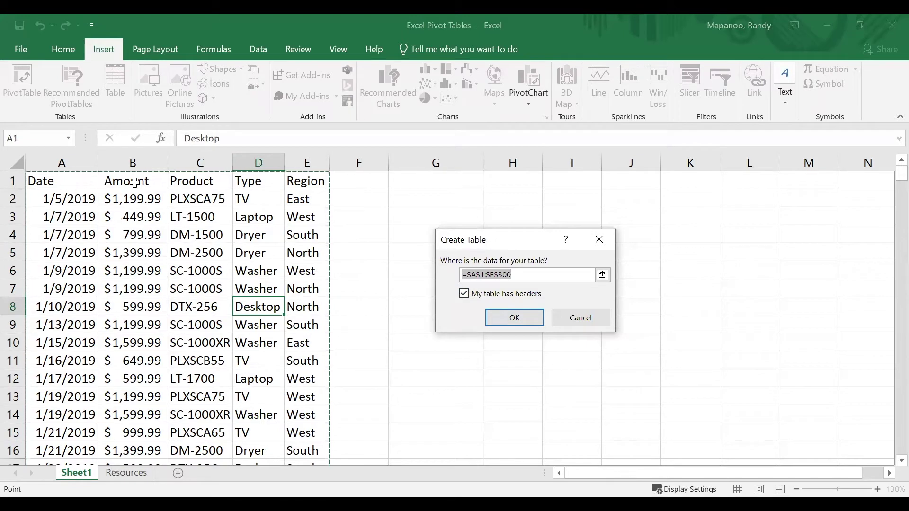
left_click(514, 322)
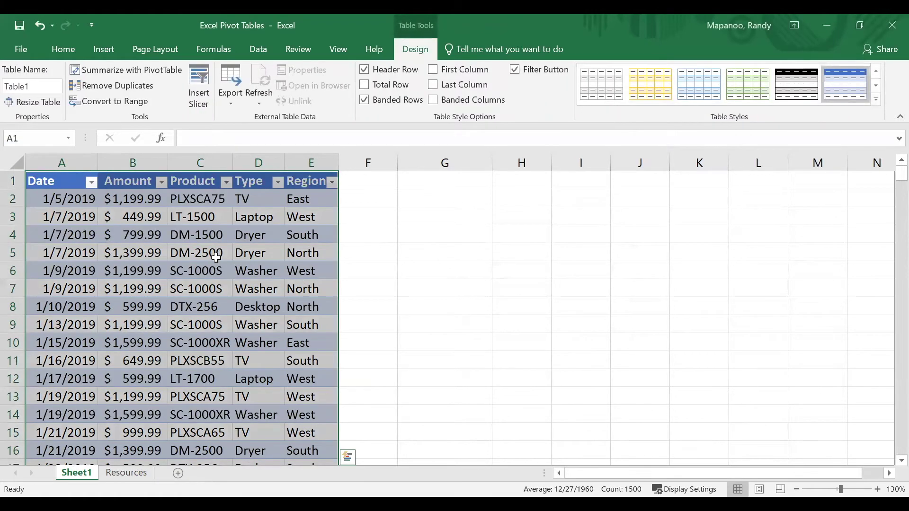
left_click(213, 257)
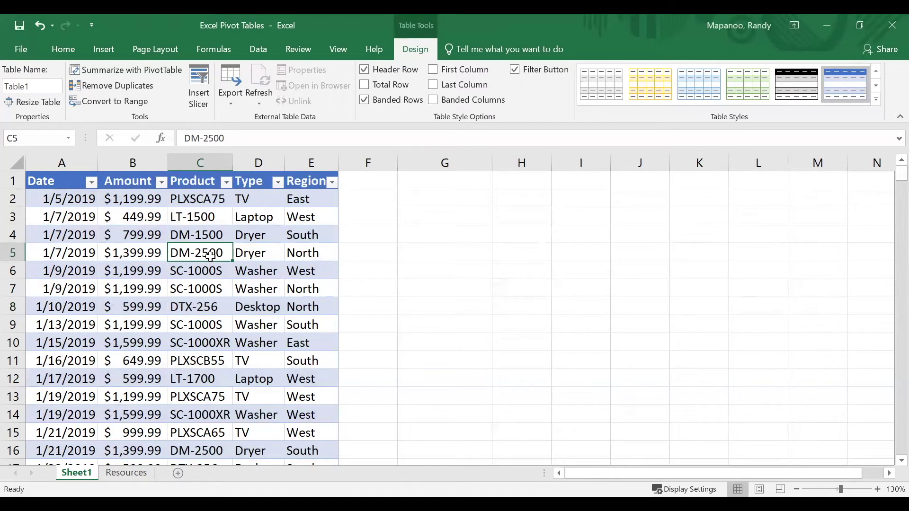
Browse the recommended PivotTables for the sales table and close the suggestions without inserting one.
left_click(104, 49)
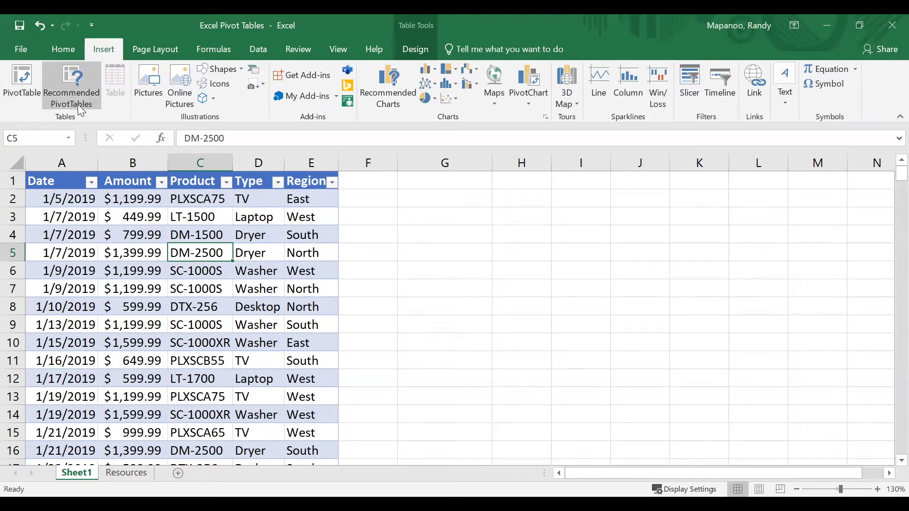
left_click(74, 91)
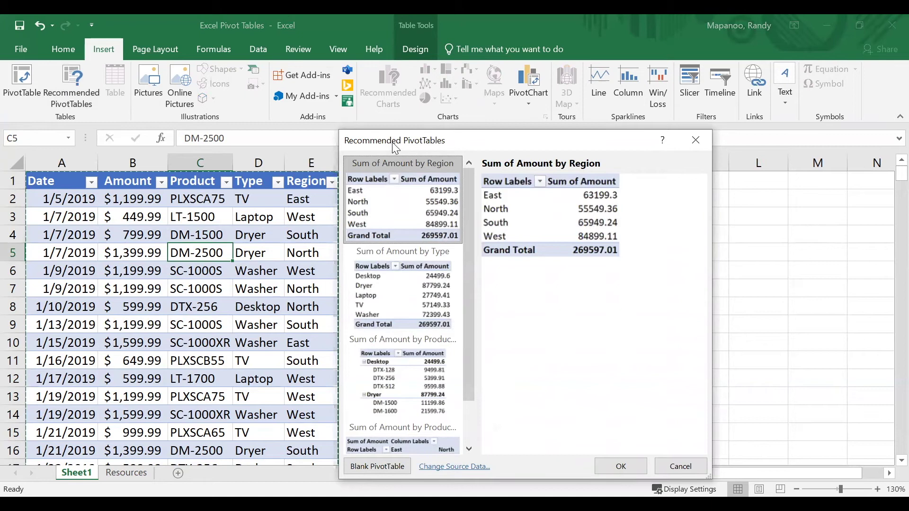
left_click_drag(393, 145, 380, 124)
left_click_drag(453, 166, 461, 217)
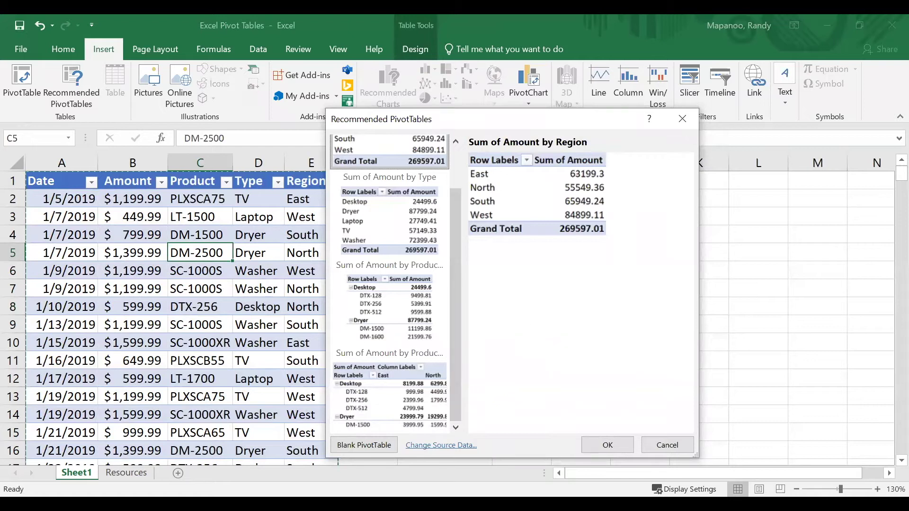
left_click(685, 445)
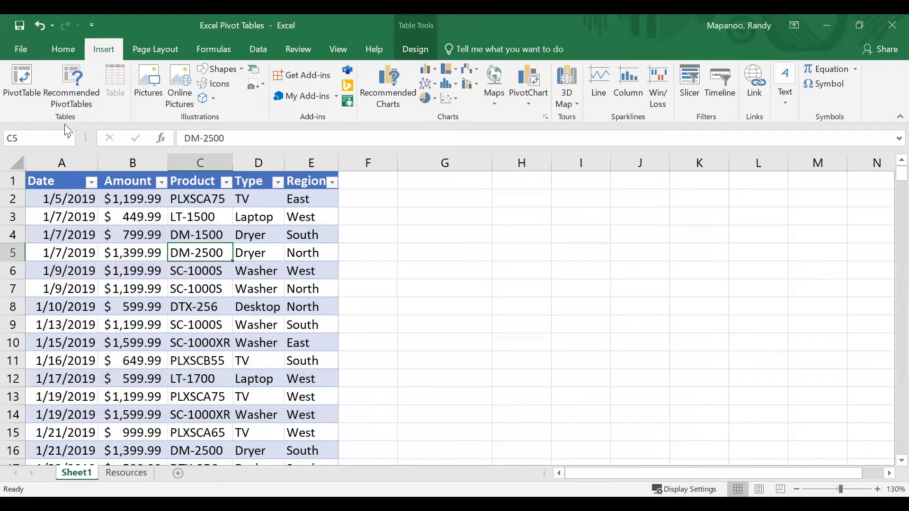
Create a blank PivotTable from Table1 on the existing worksheet, located at cell G1 of Sheet1.
left_click(32, 98)
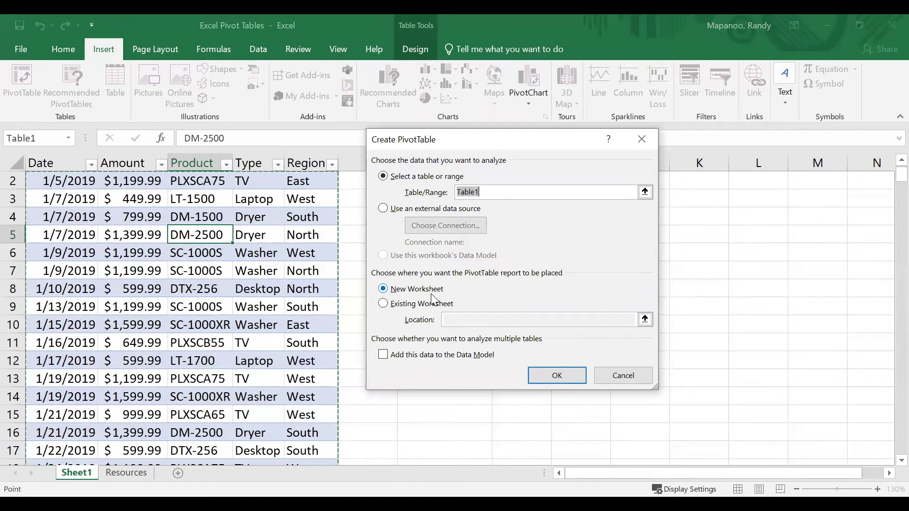
left_click(386, 306)
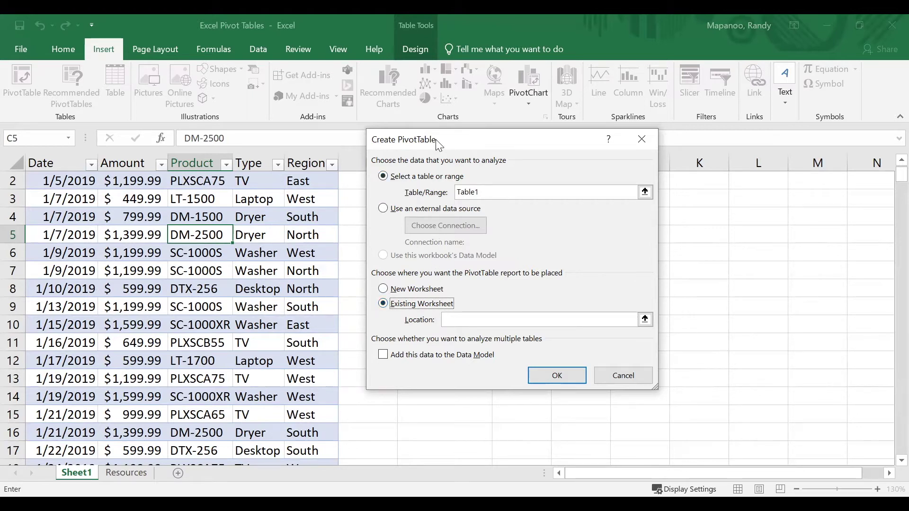
left_click_drag(435, 139, 533, 187)
scroll(417, 248, "up", 1)
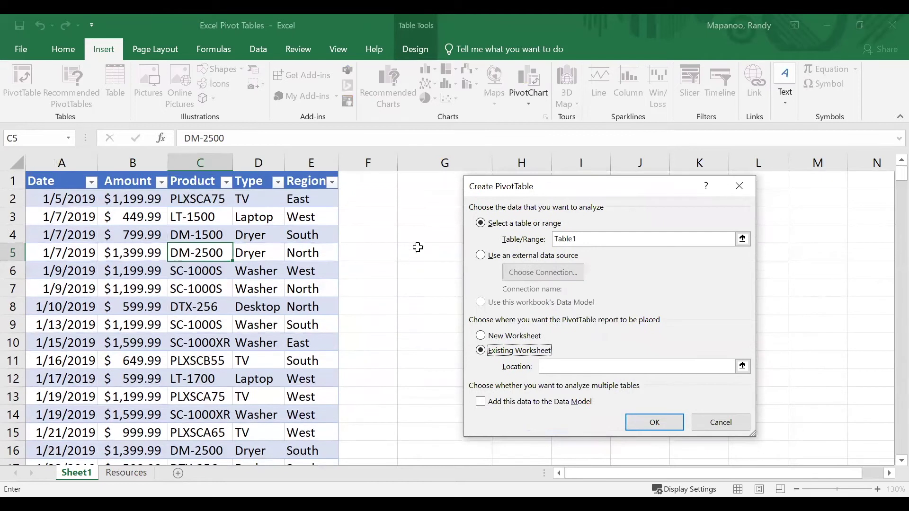
left_click(423, 182)
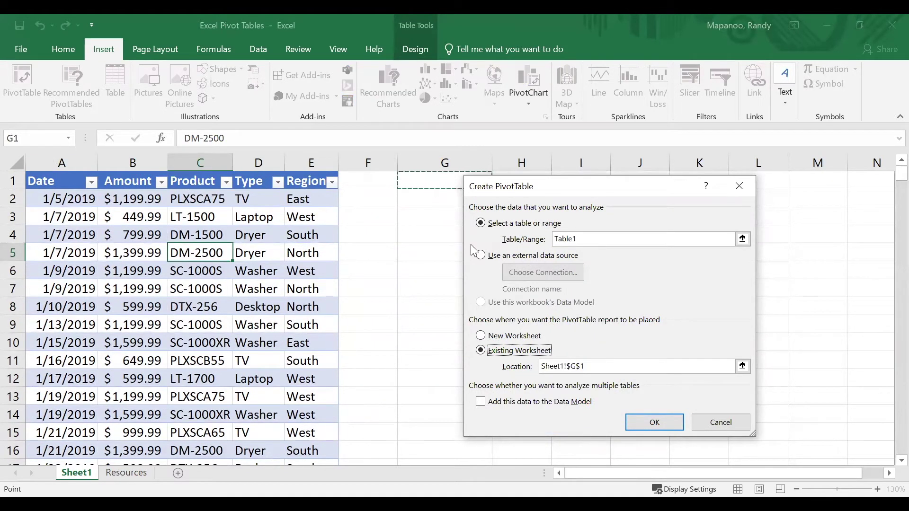
left_click(645, 424)
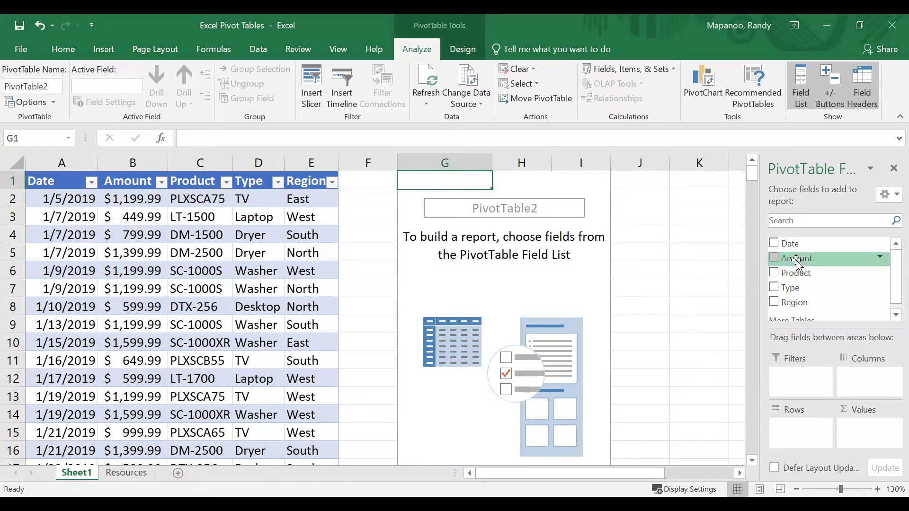
Add the Amount field to the PivotTable values as a sum, formatted as Accounting with 2 decimal places and the $ symbol.
left_click_drag(797, 262, 867, 432)
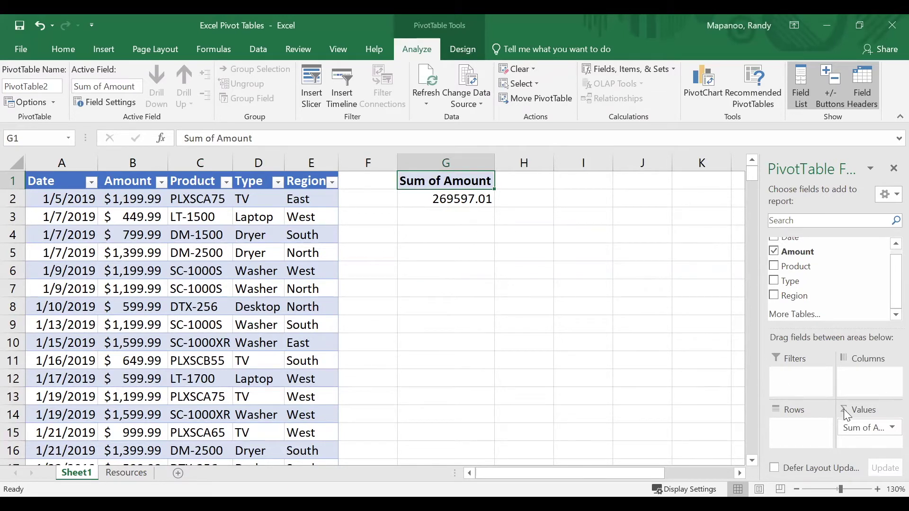
left_click(891, 428)
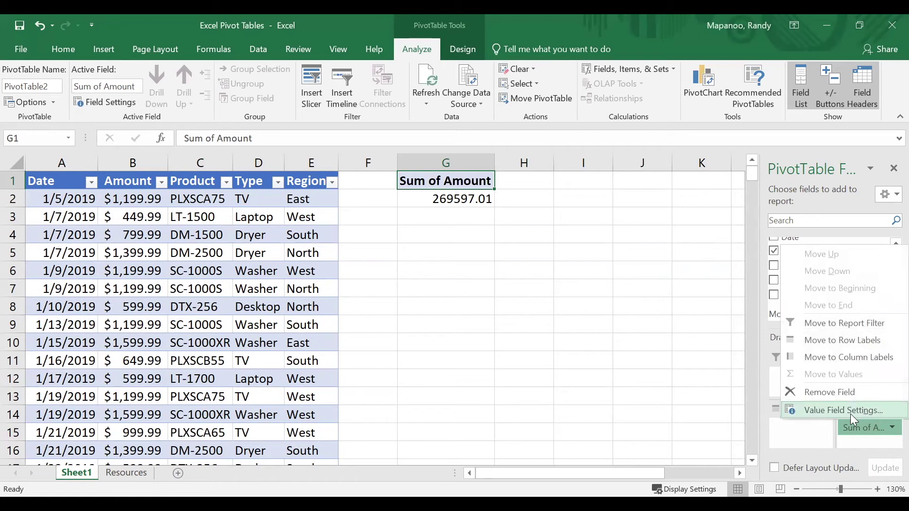
left_click(850, 414)
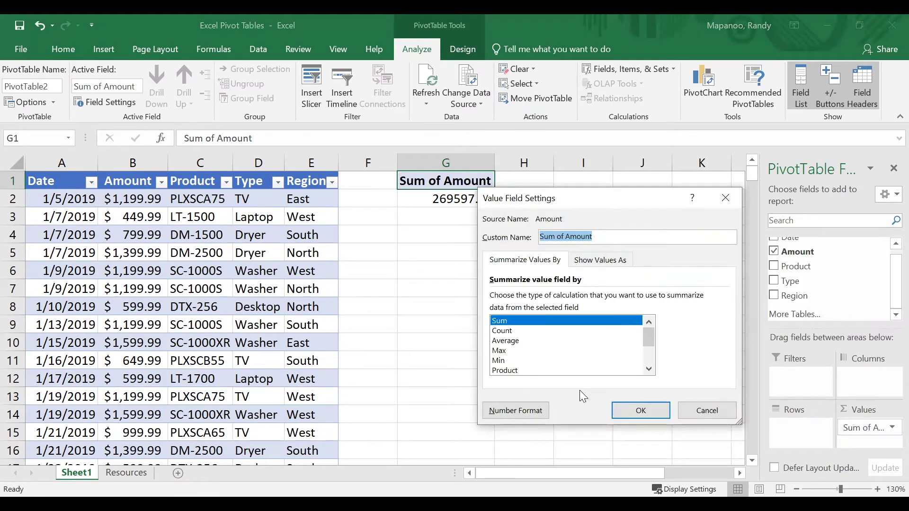
left_click(538, 410)
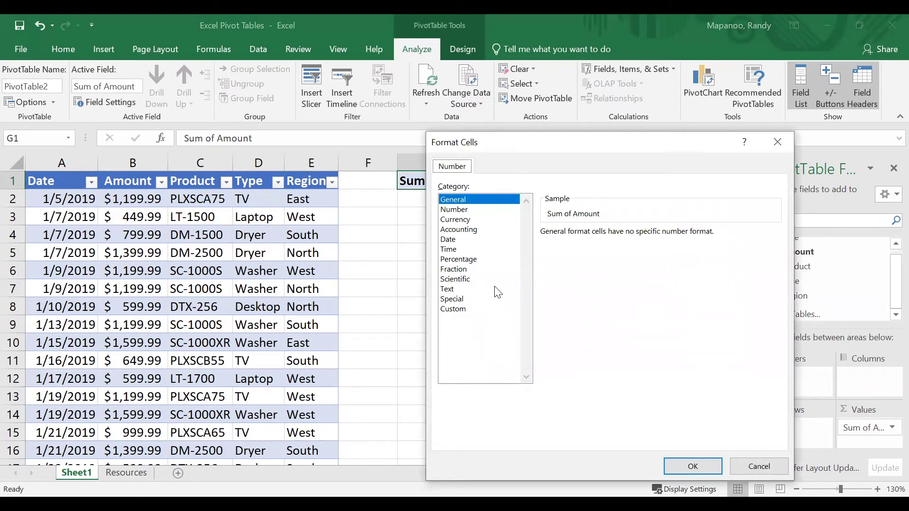
left_click(463, 221)
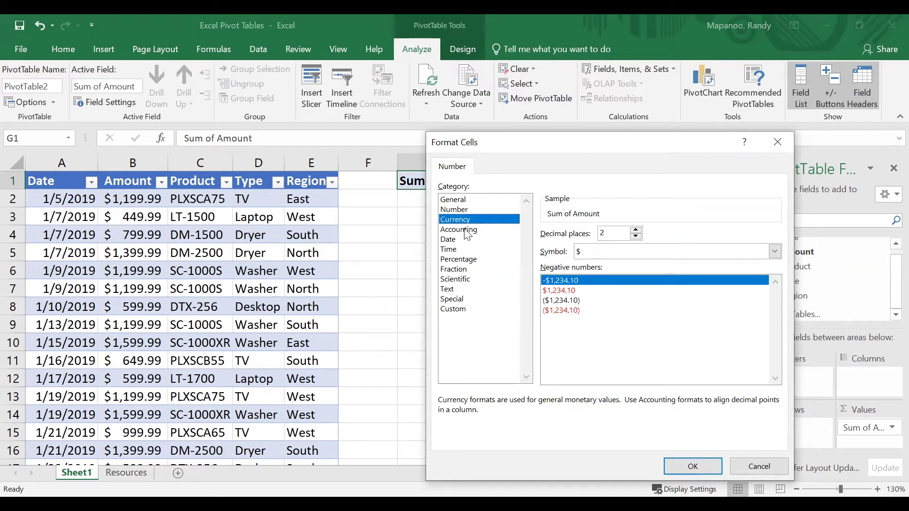
left_click(463, 231)
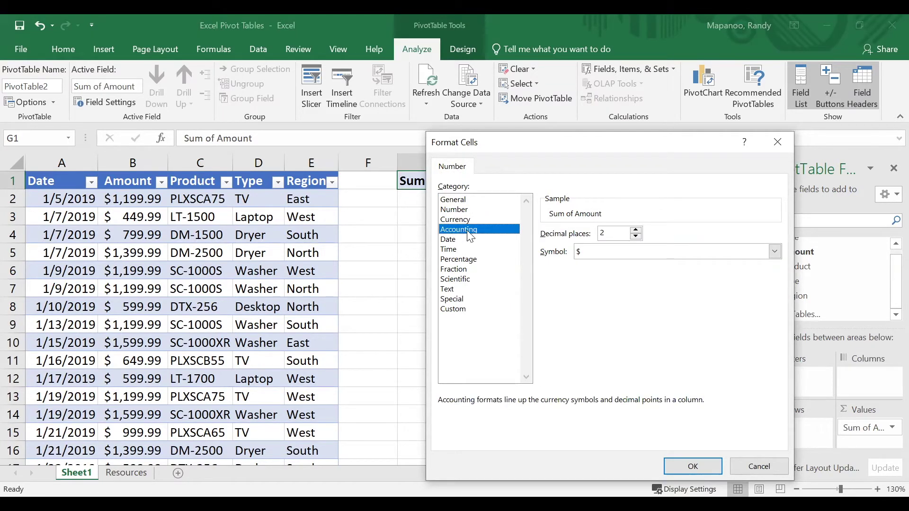
left_click(683, 462)
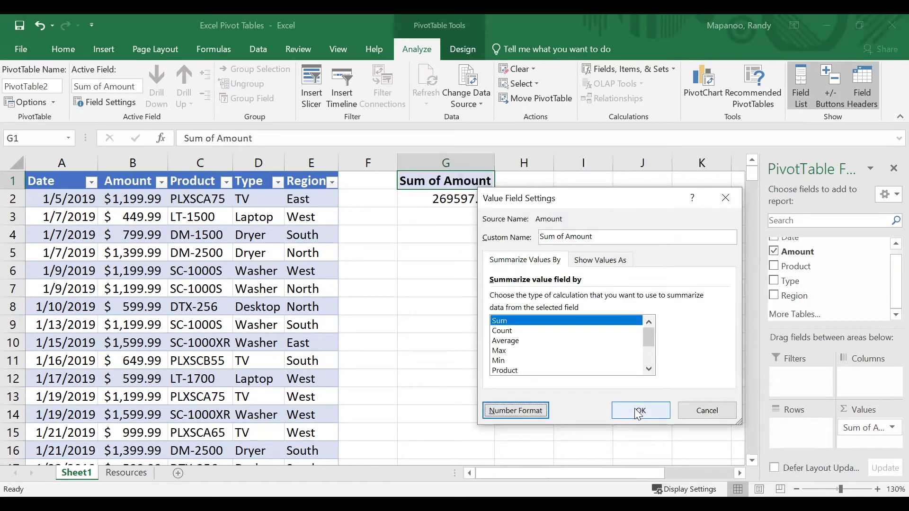
left_click(638, 412)
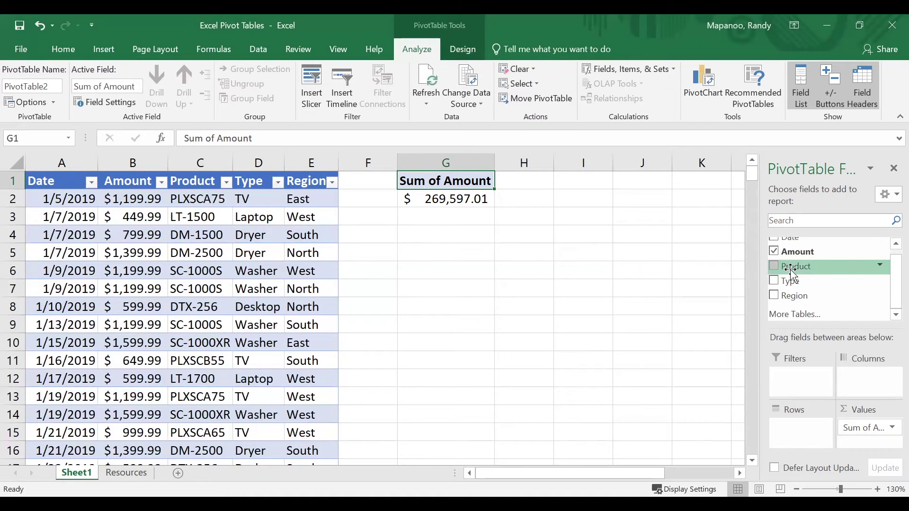
Add the Product field to the PivotTable columns and review the amounts laid out across the sheet.
mouse_move(792, 274)
left_mouse_down()
mouse_move(860, 357)
mouse_move(873, 390)
mouse_move(860, 379)
left_mouse_up()
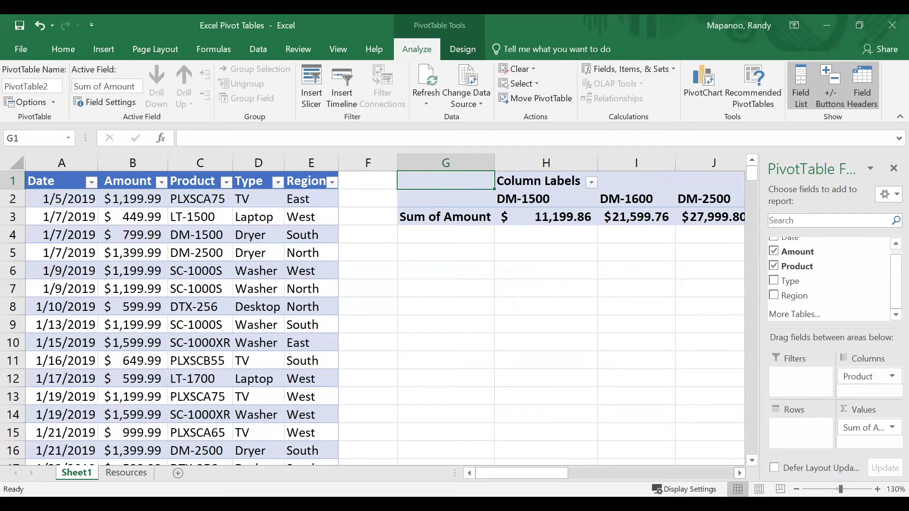
scroll(385, 310, "right", 5)
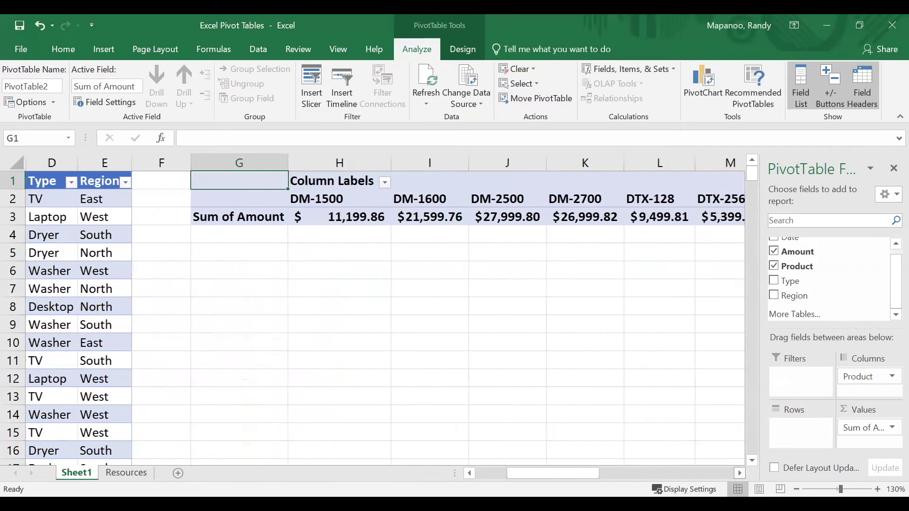
scroll(385, 309, "right", 1)
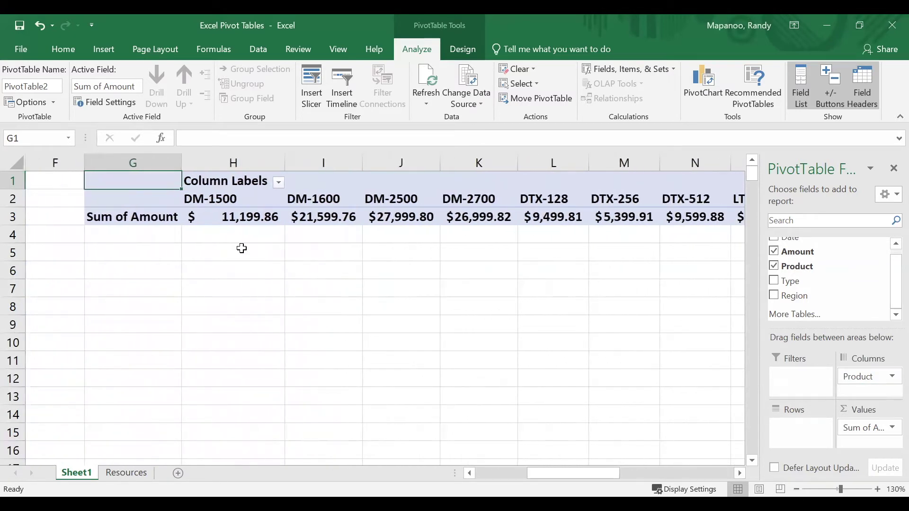
left_click(231, 199)
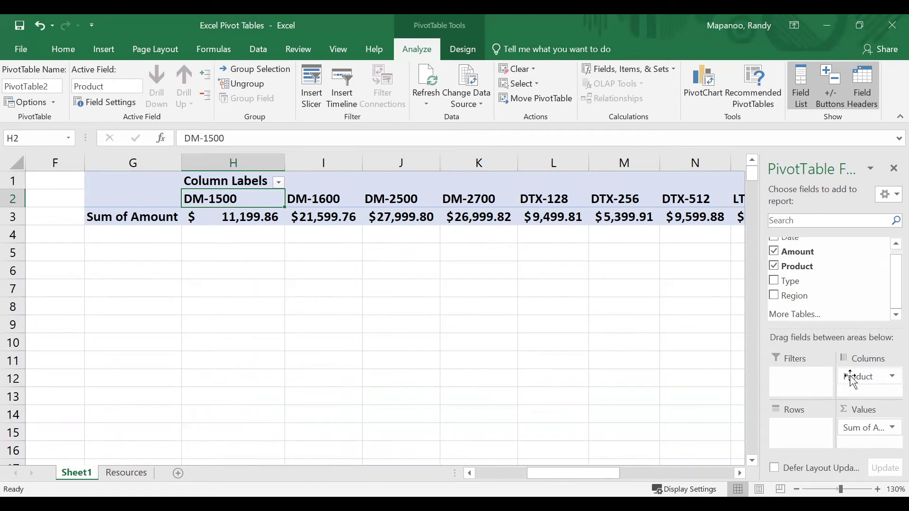
Move the Product field from the columns to the rows and review the listed product labels.
left_click_drag(854, 380, 810, 426)
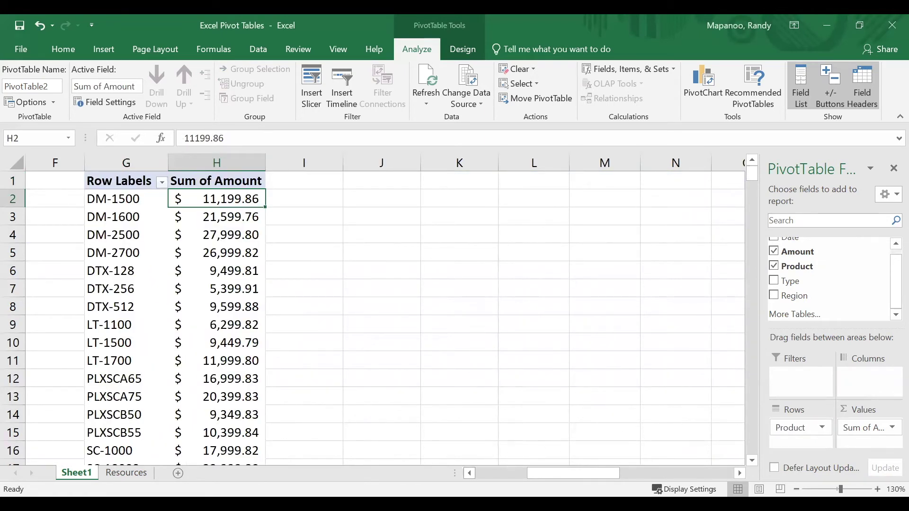
left_click(470, 473)
left_click(469, 473)
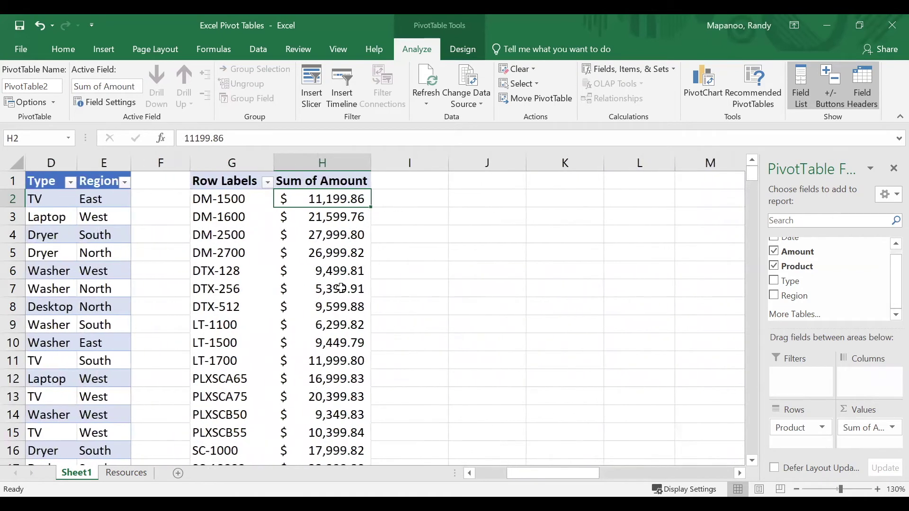
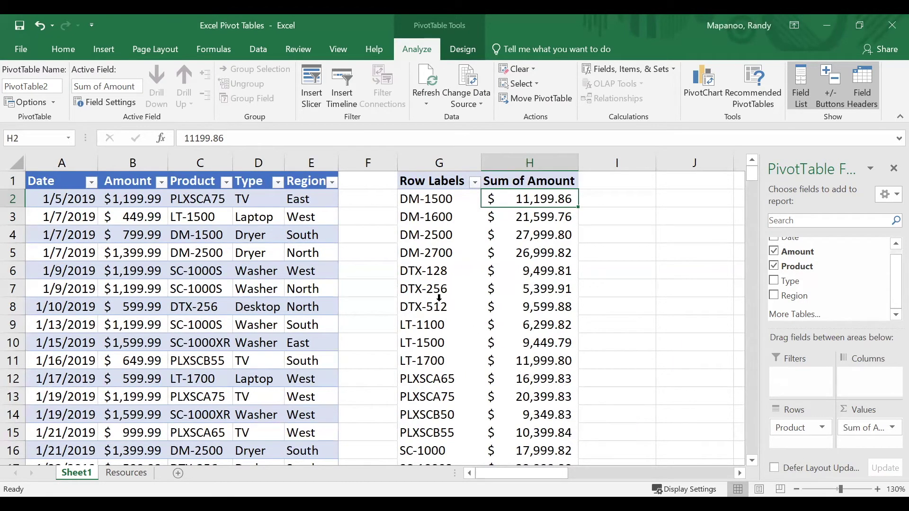
left_click(429, 240)
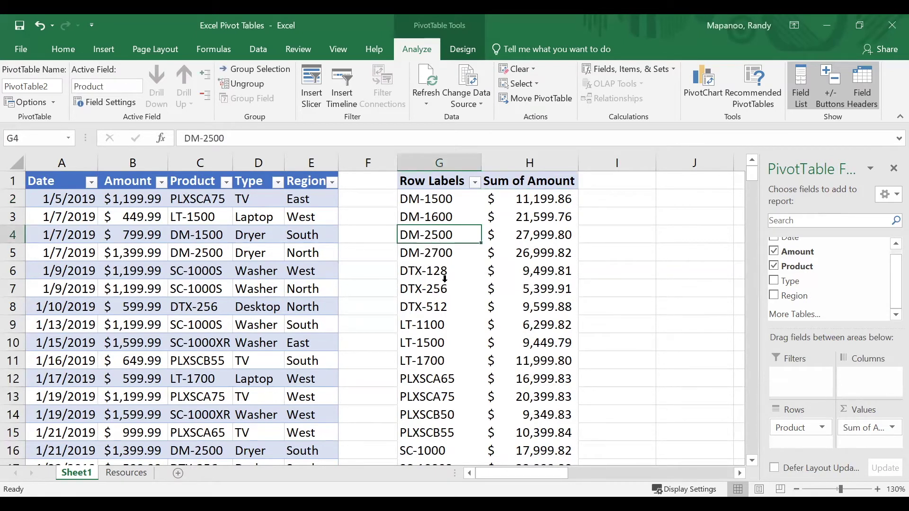
left_click(453, 378)
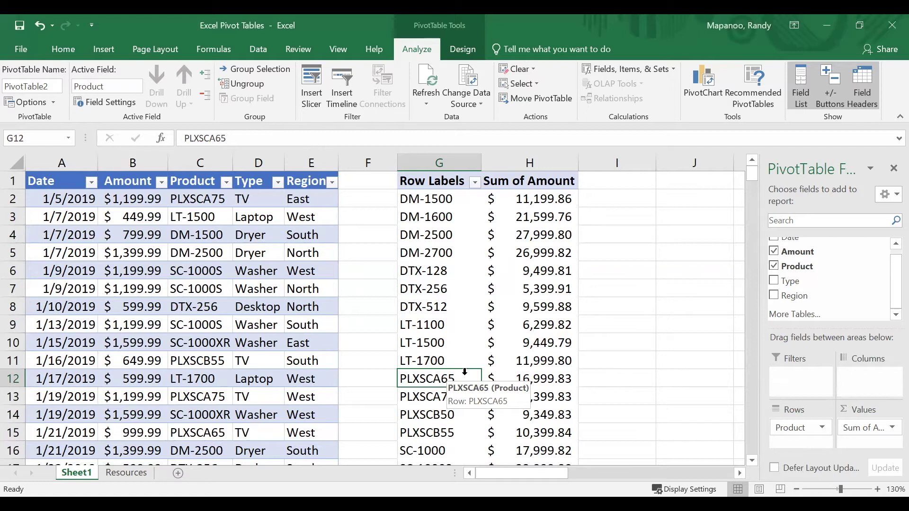
Add the Type field to the rows above Product and collapse the Desktop, Dryer, Laptop, TV and Washer groups.
left_click_drag(780, 282, 805, 441)
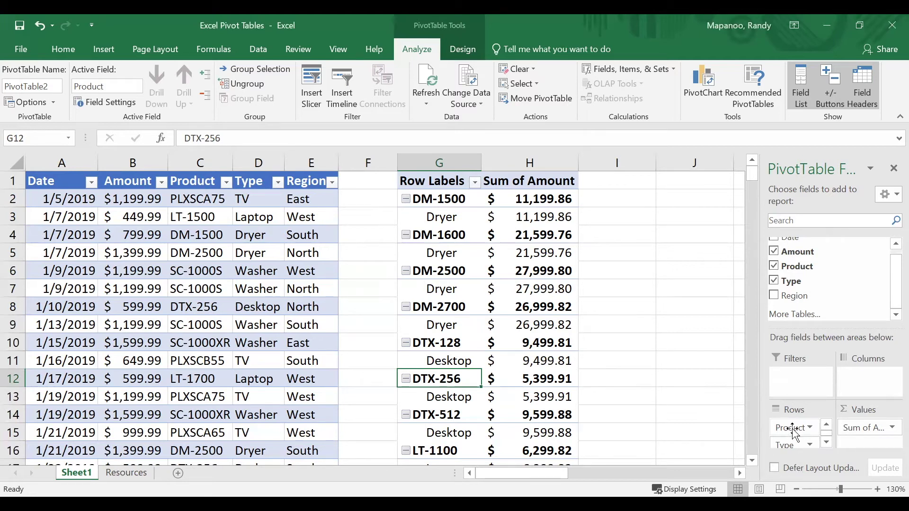
left_click_drag(791, 428, 795, 448)
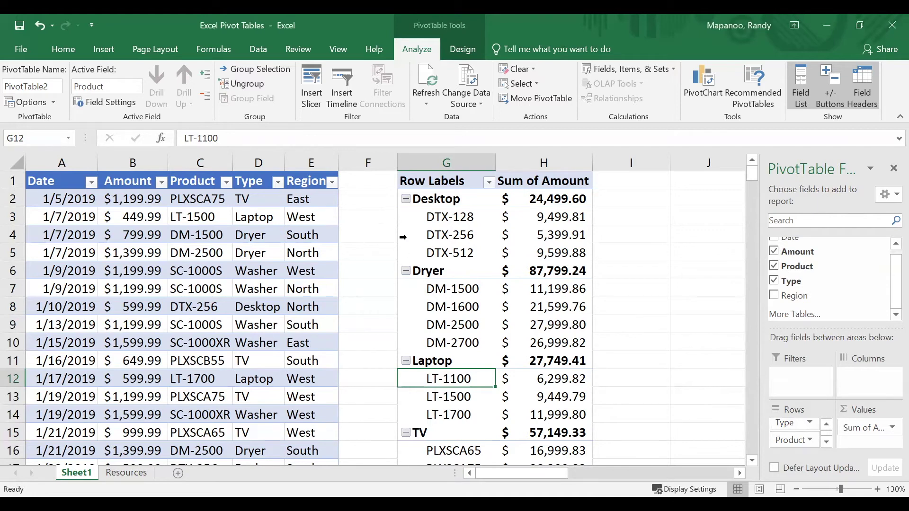
left_click(408, 199)
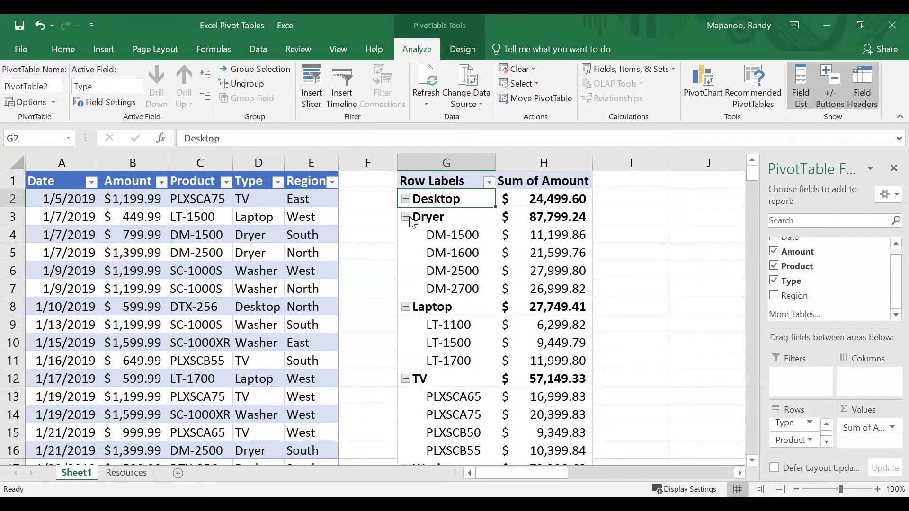
left_click(407, 218)
left_click(407, 236)
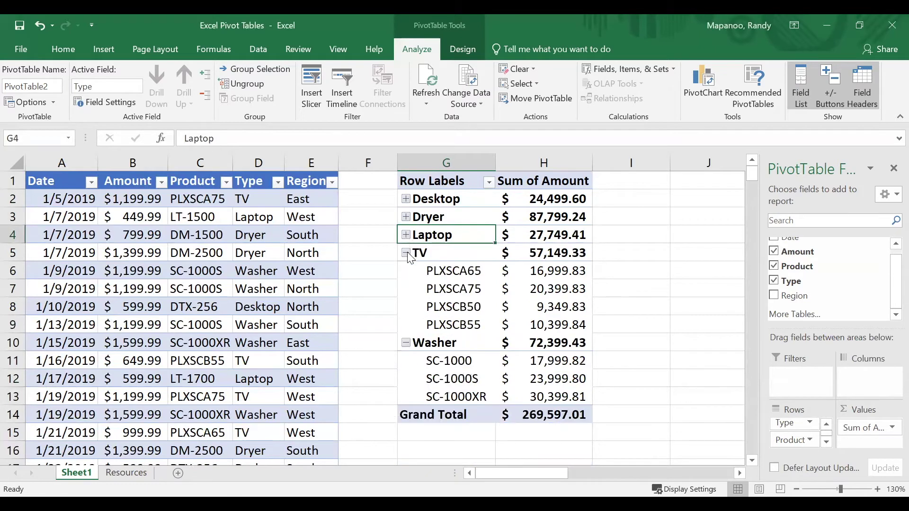
left_click(407, 253)
left_click(407, 272)
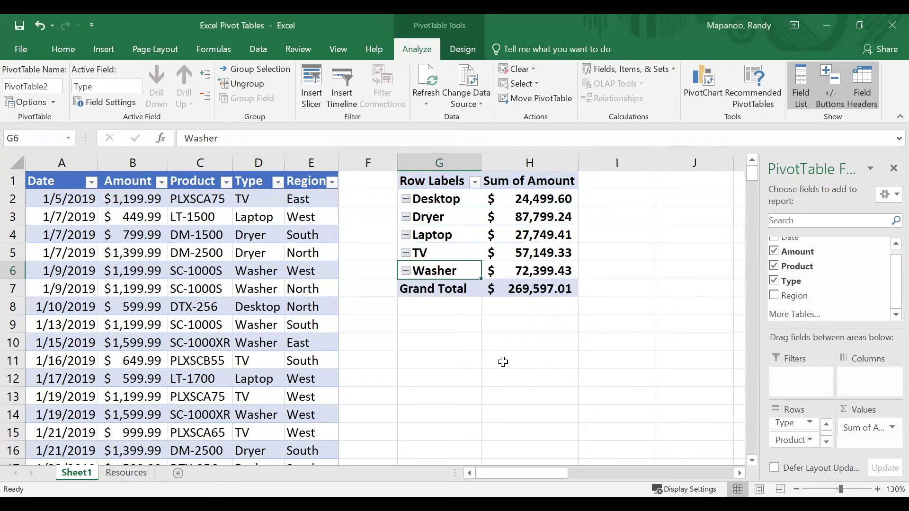
Add the Date field to the PivotTable columns and briefly expand January to inspect its daily amounts, leaving it collapsed.
scroll(809, 270, "up", 1)
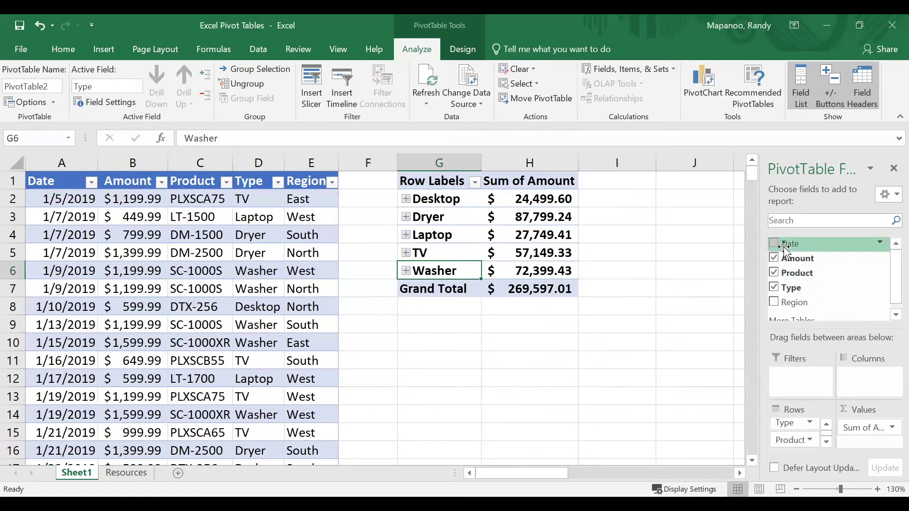
left_click_drag(783, 243, 858, 382)
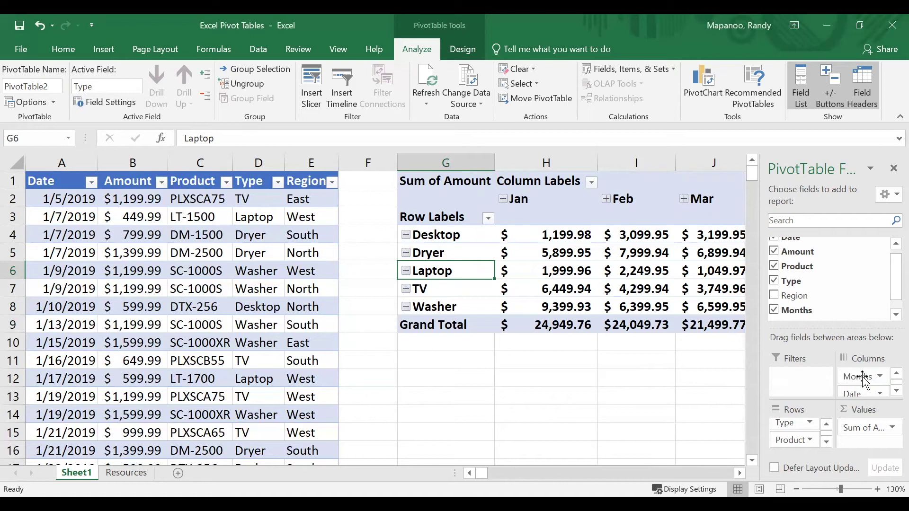
left_click(739, 474)
left_click(740, 473)
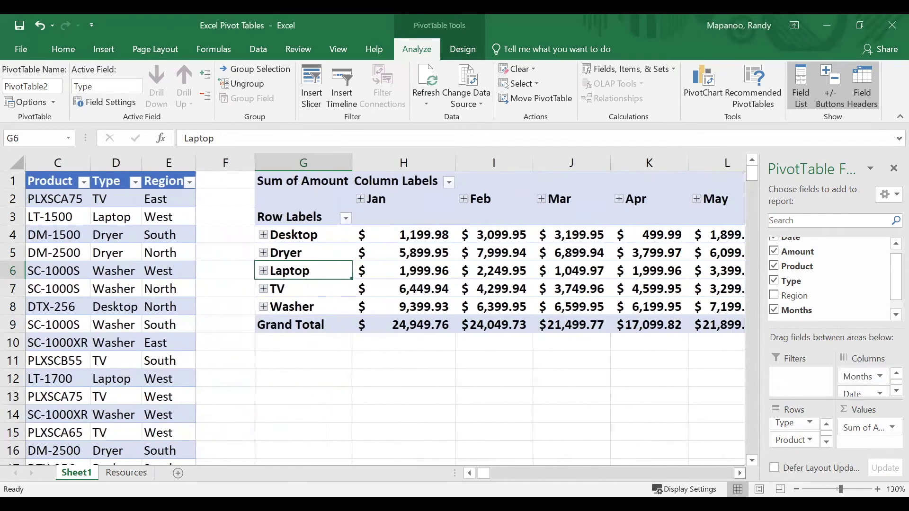
left_click(739, 473)
left_click(740, 473)
left_click(740, 473)
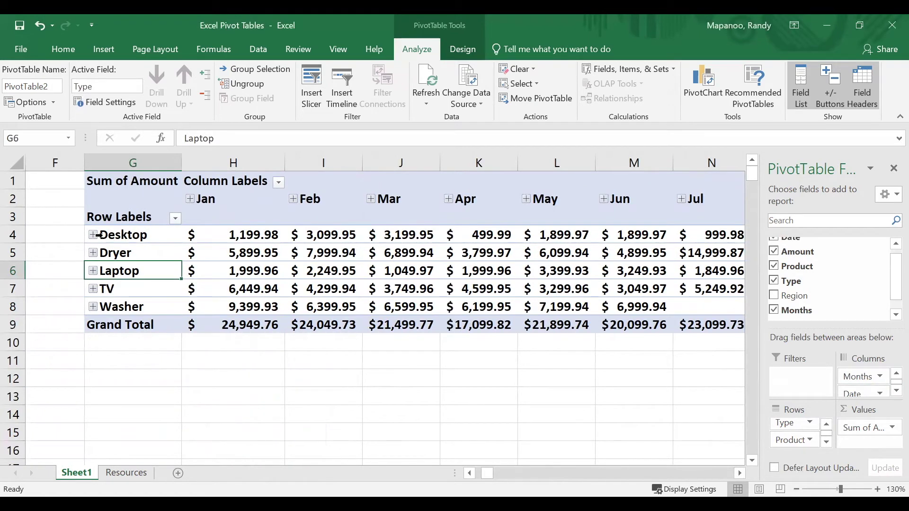
left_click(189, 202)
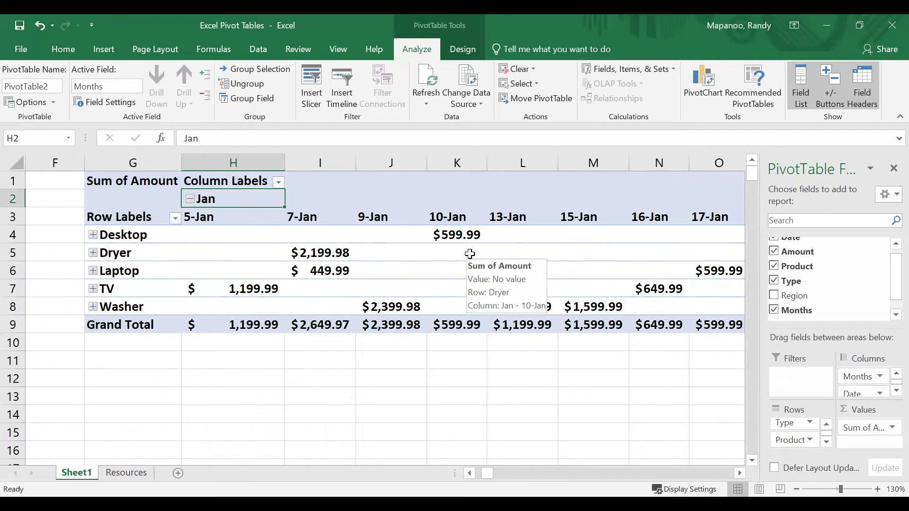
left_click(190, 198)
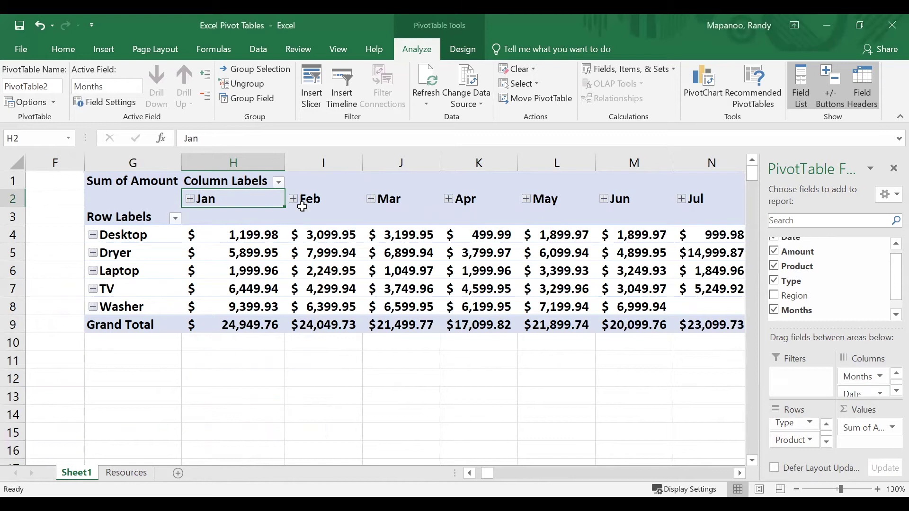
Regroup the PivotTable's date columns by Months and Quarters, with Days excluded.
right_click(248, 201)
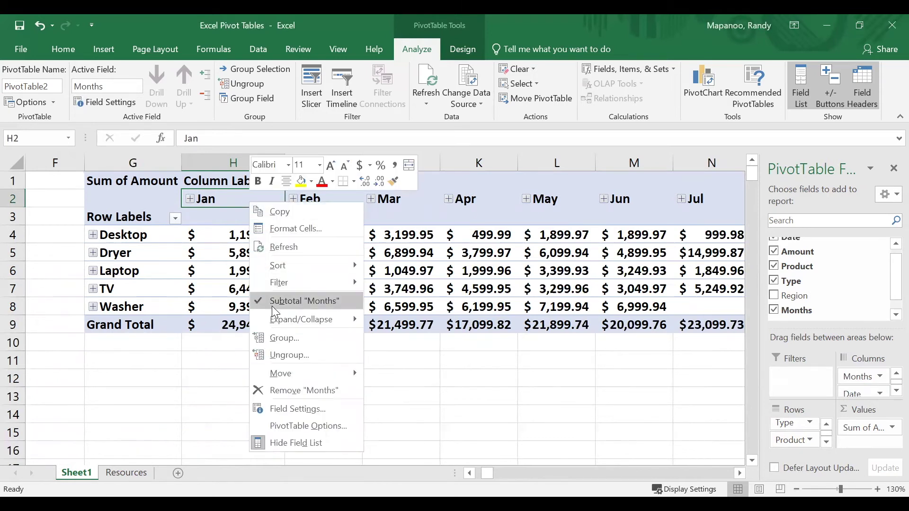
left_click(278, 339)
left_click(219, 340)
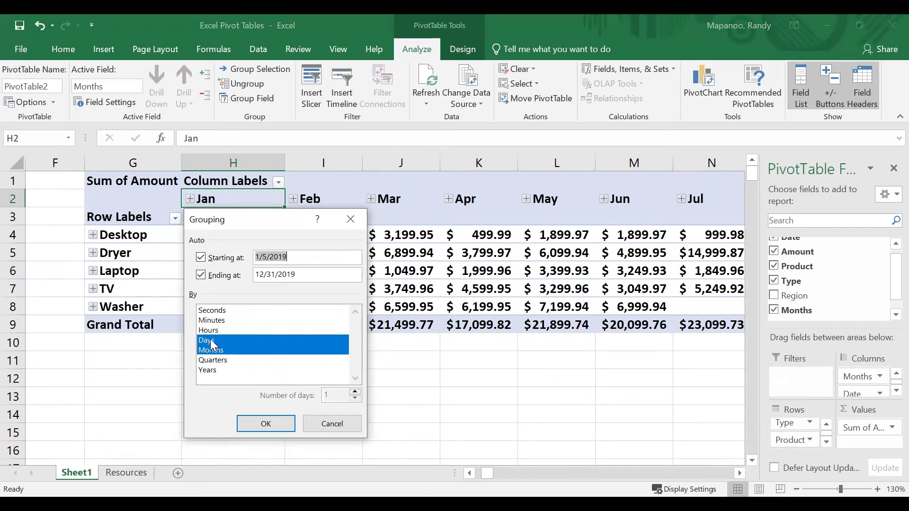
left_click(211, 339)
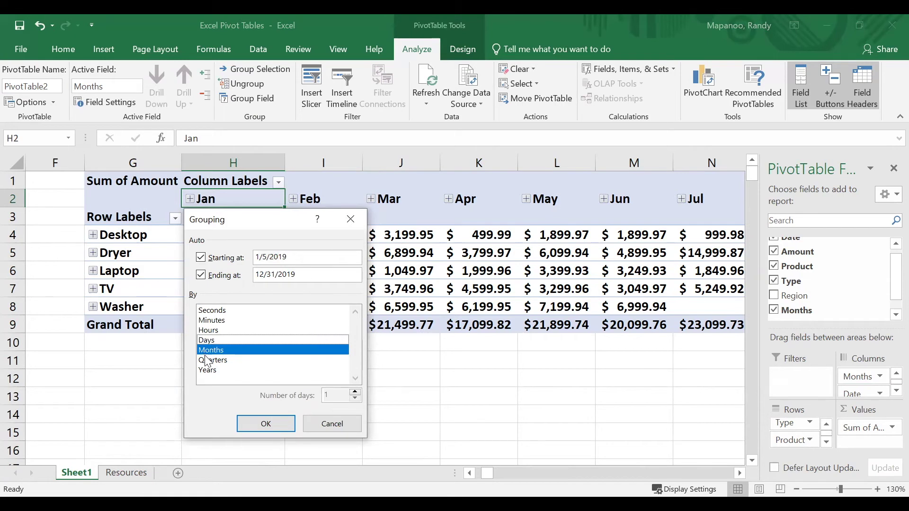
left_click(208, 360)
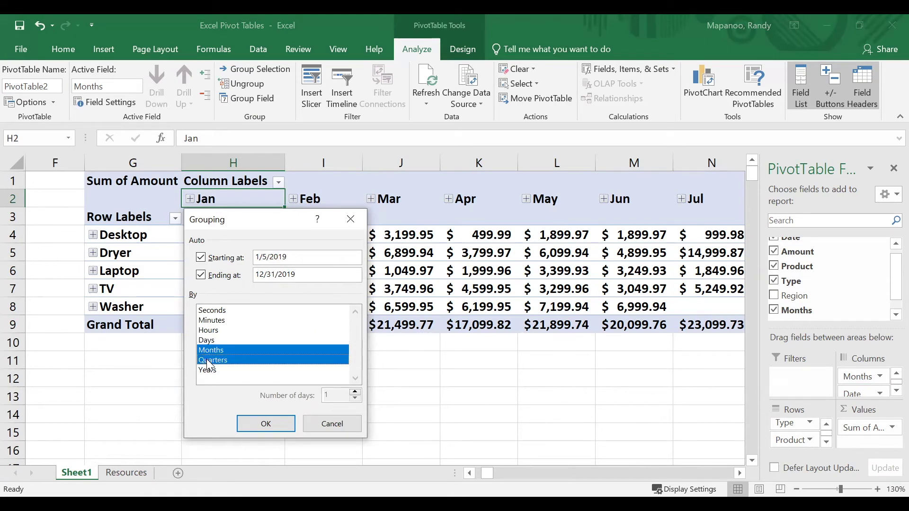
left_click(256, 421)
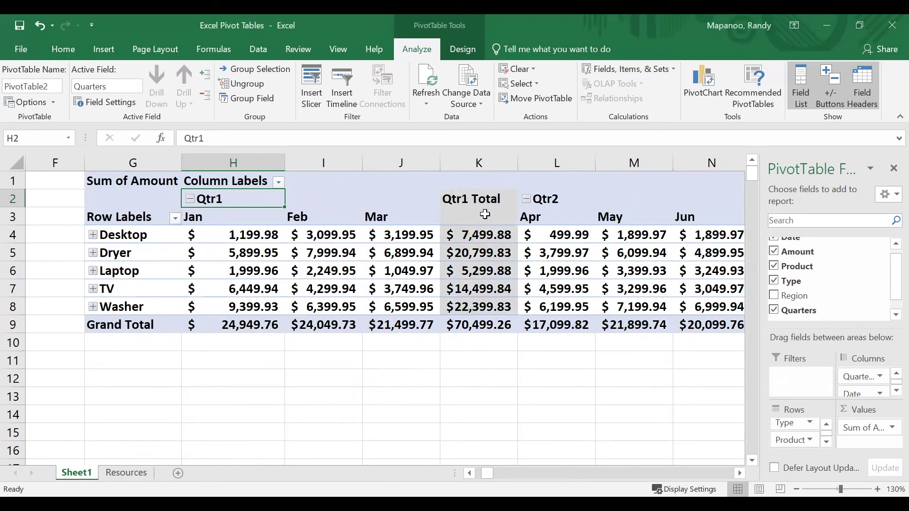
Collapse the Qtr1, Qtr2, Qtr3 and Qtr4 column groups so only quarterly totals are listed.
mouse_move(476, 270)
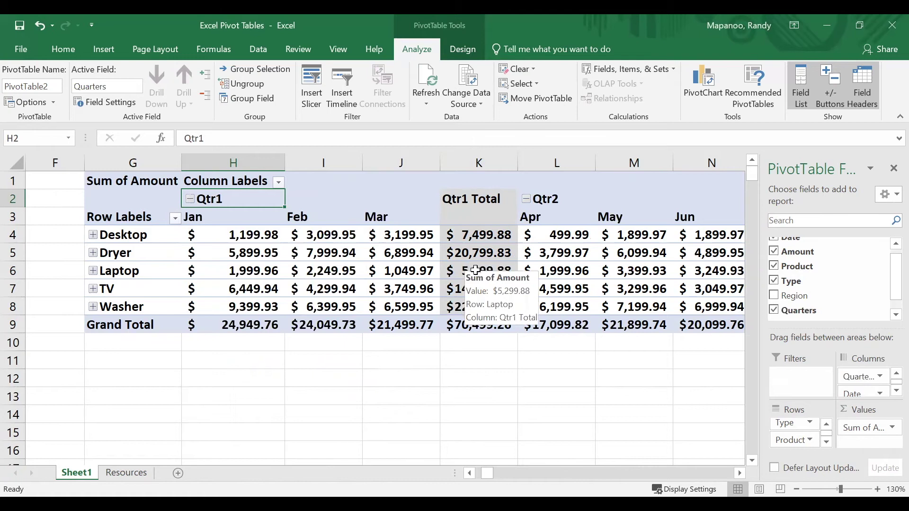
left_click(190, 200)
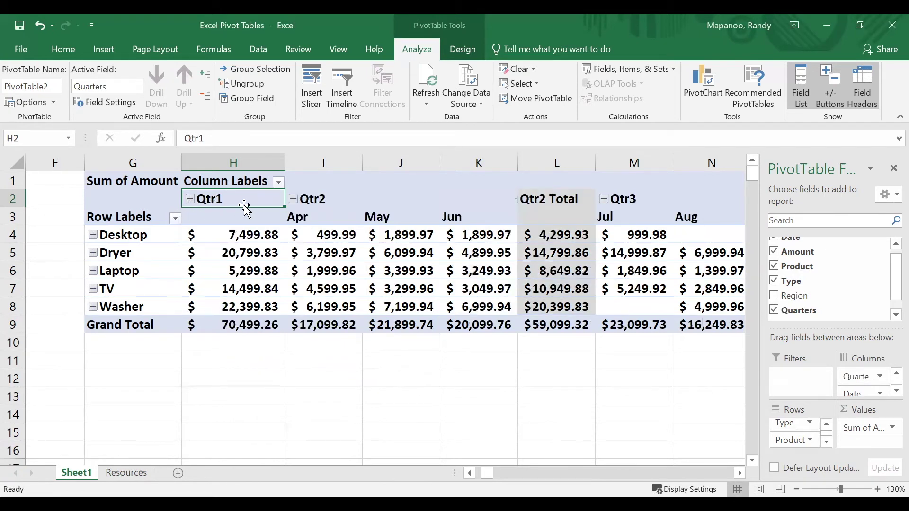
left_click(296, 201)
left_click(294, 199)
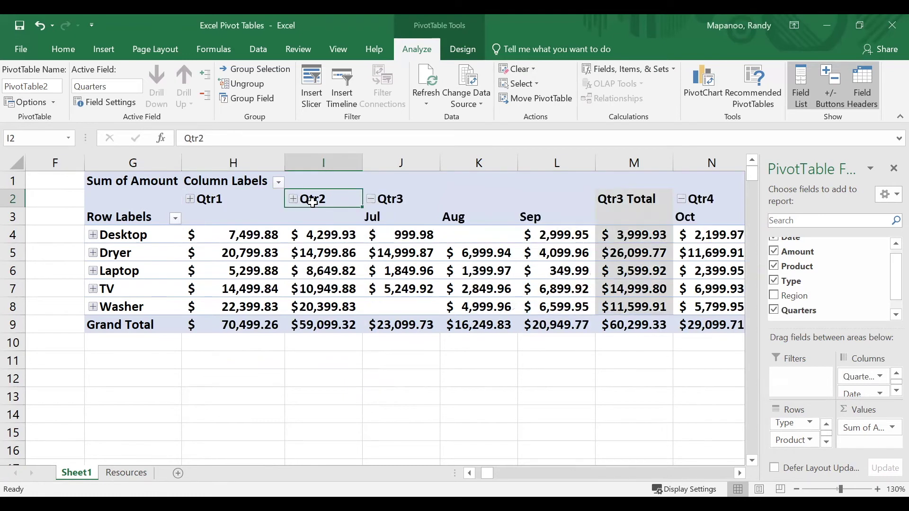
left_click(372, 199)
left_click(372, 199)
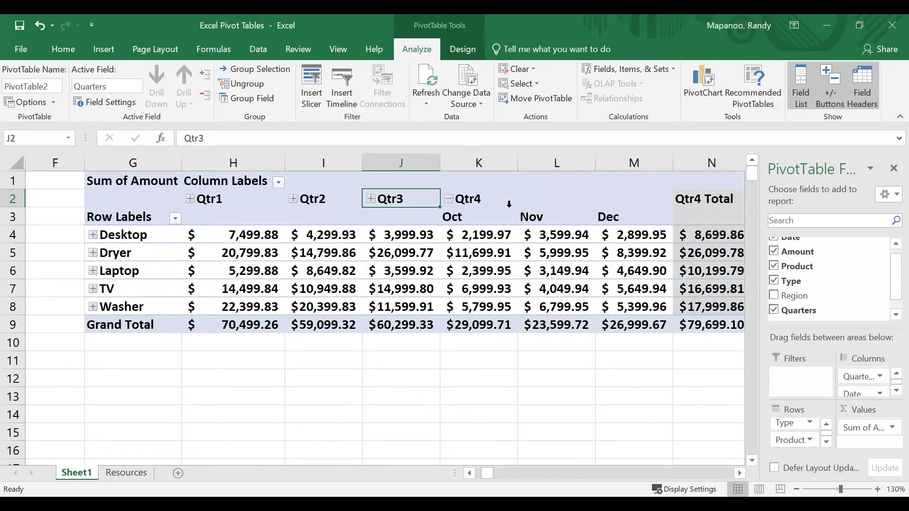
left_click(449, 199)
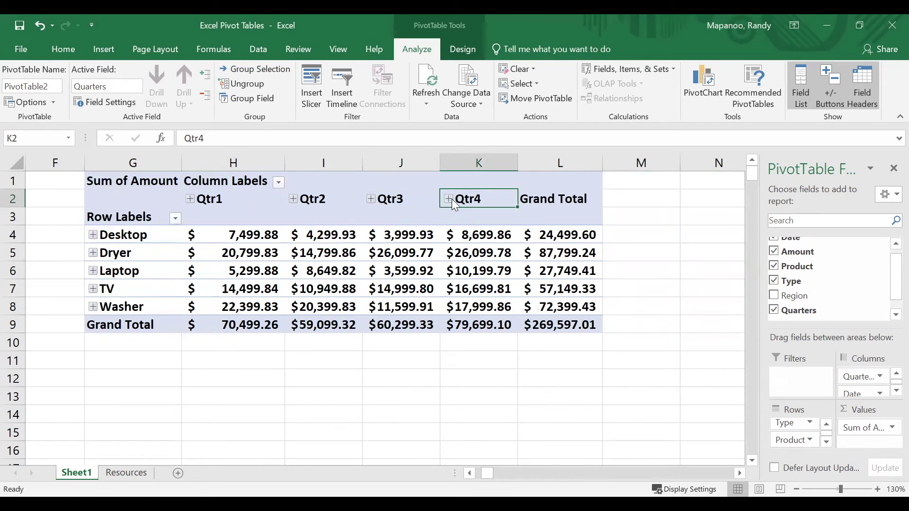
mouse_move(539, 230)
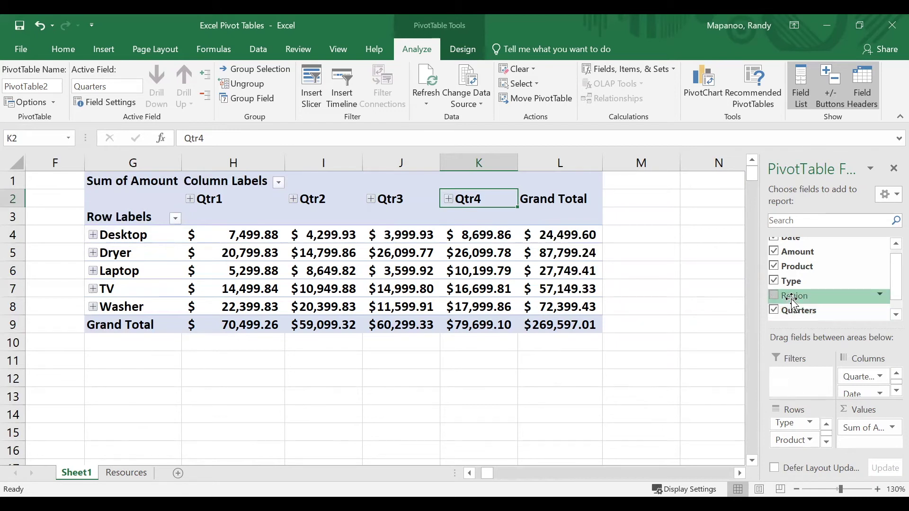
Add the Region field as a report filter, limit the PivotTable to East and inspect the Desktop amount for Qtr3.
left_click_drag(795, 299, 805, 384)
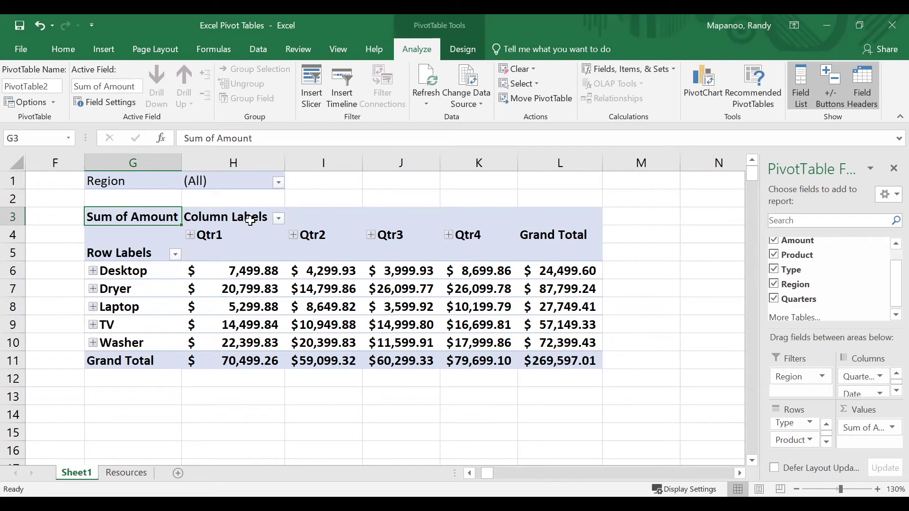
left_click(278, 183)
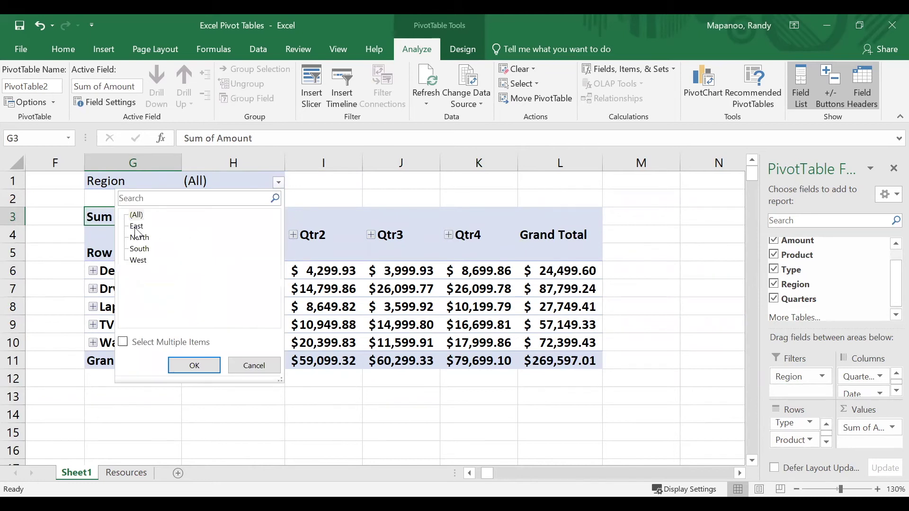
left_click(136, 227)
left_click(192, 367)
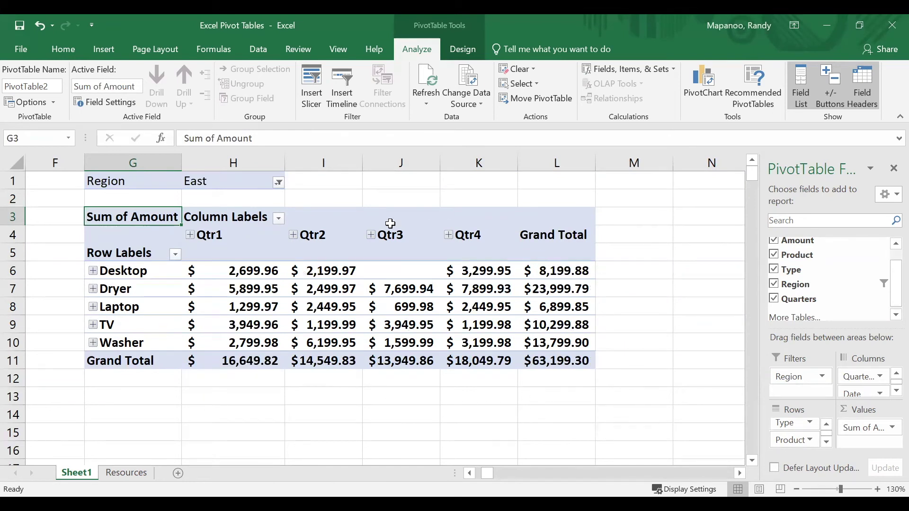
left_click(409, 273)
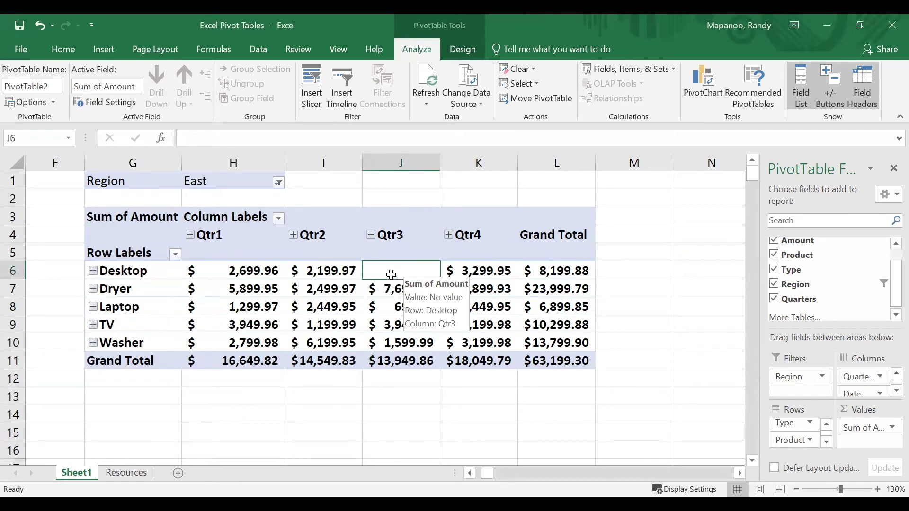
mouse_move(396, 304)
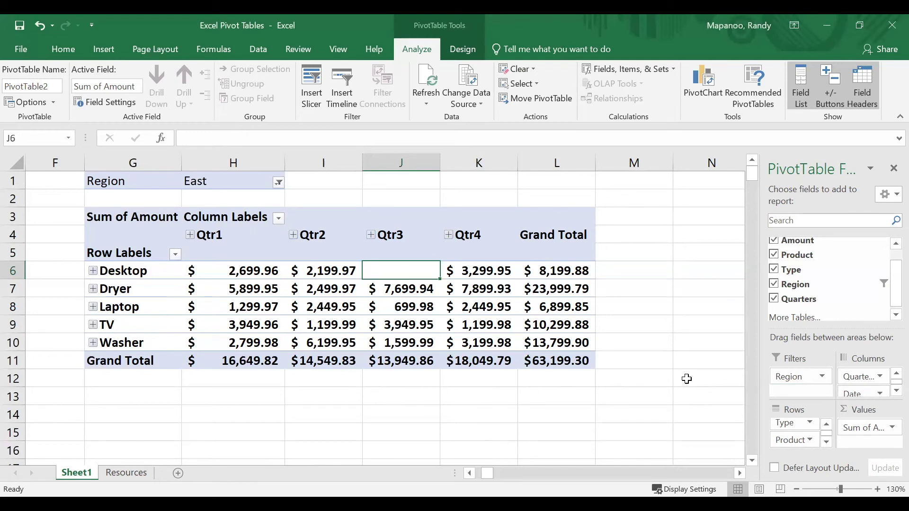
Remove the Region filter field and the Quarters and Date column fields from the PivotTable.
left_click_drag(790, 376, 691, 385)
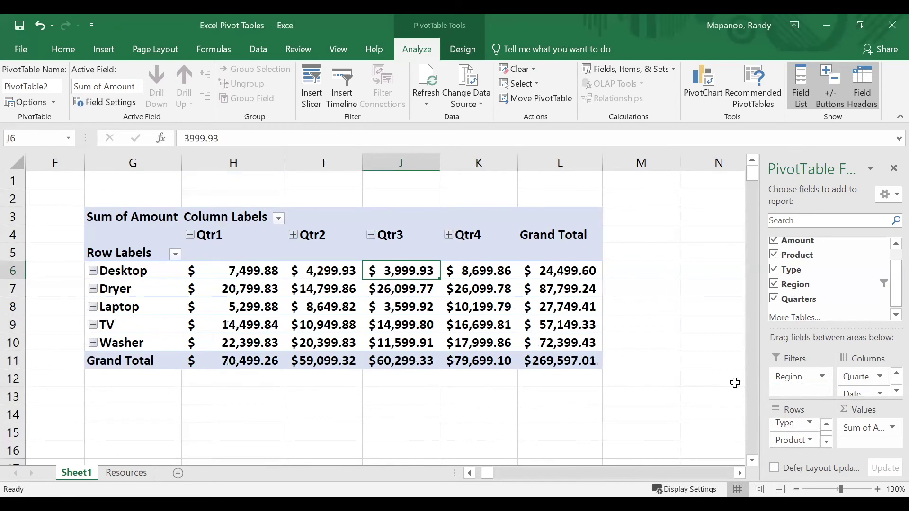
left_click_drag(852, 379, 705, 393)
left_click_drag(849, 379, 672, 379)
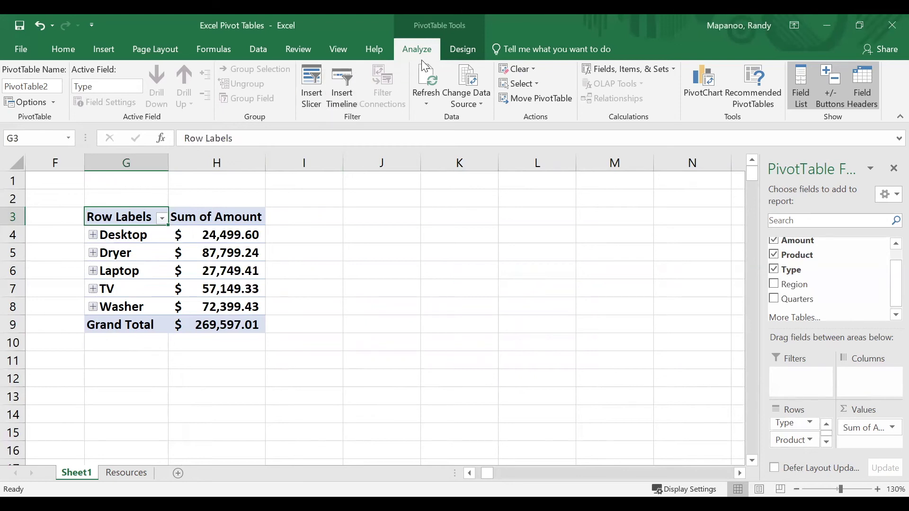
Insert slicers for Date and Region and arrange them side by side next to the PivotTable.
left_click(313, 95)
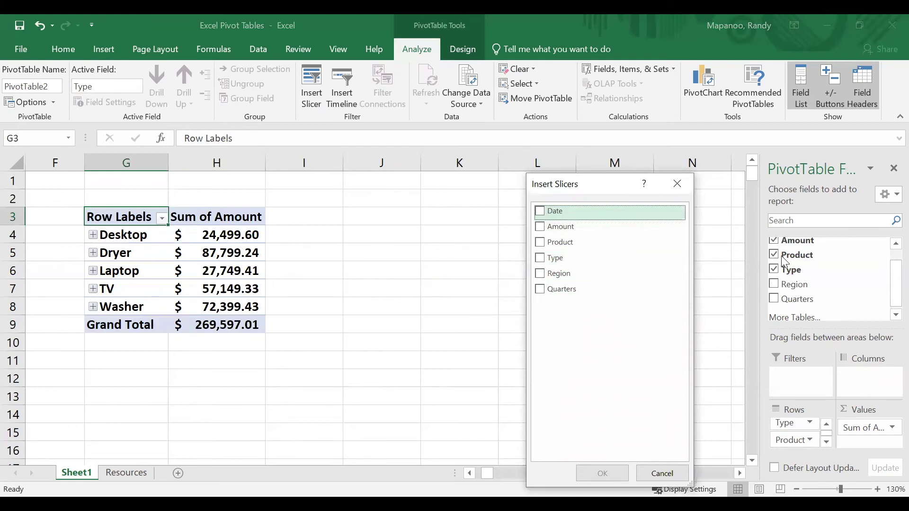
left_click(536, 212)
left_click(539, 274)
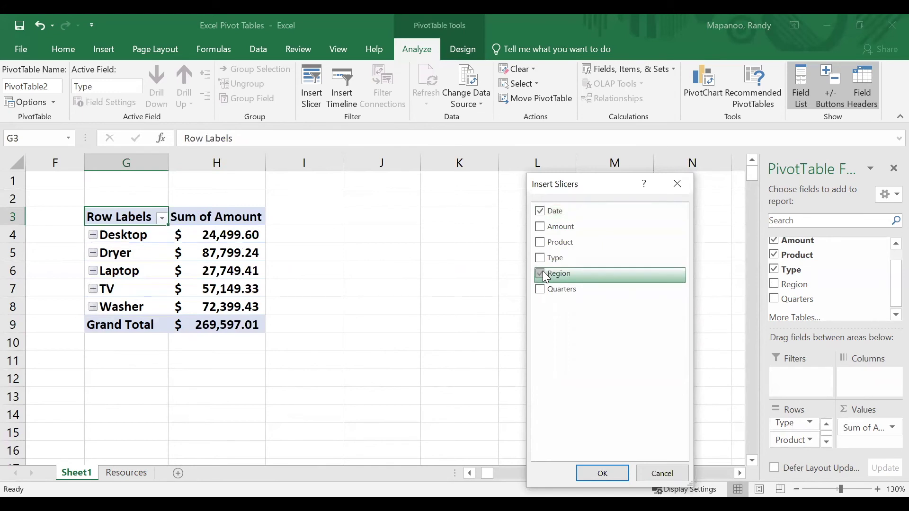
left_click(596, 474)
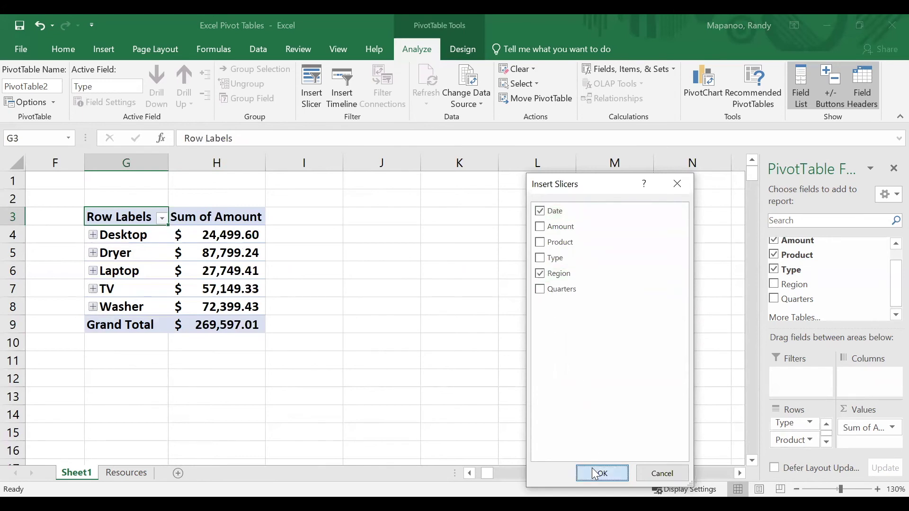
left_click_drag(391, 239, 613, 198)
left_click_drag(373, 201, 432, 202)
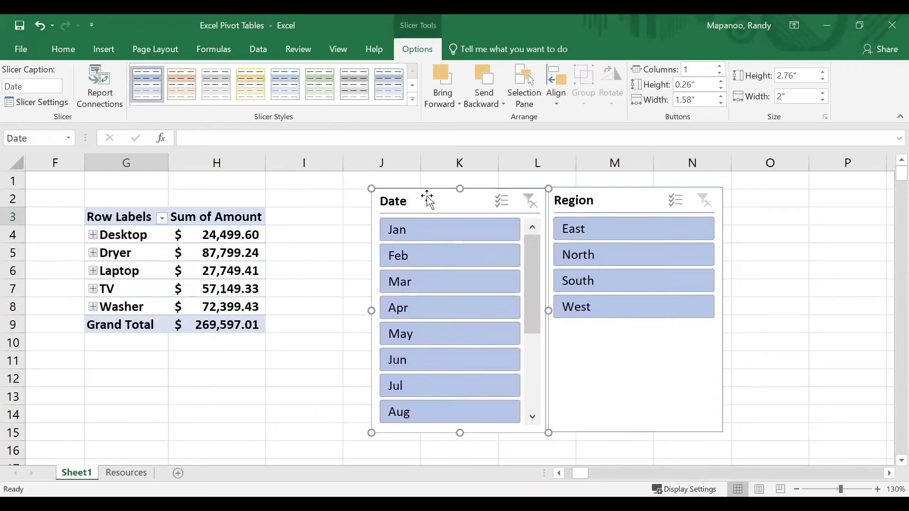
Use the slicers to filter the PivotTable to Jan, Feb and Mar in the North region, and clear both filters.
left_click(415, 230)
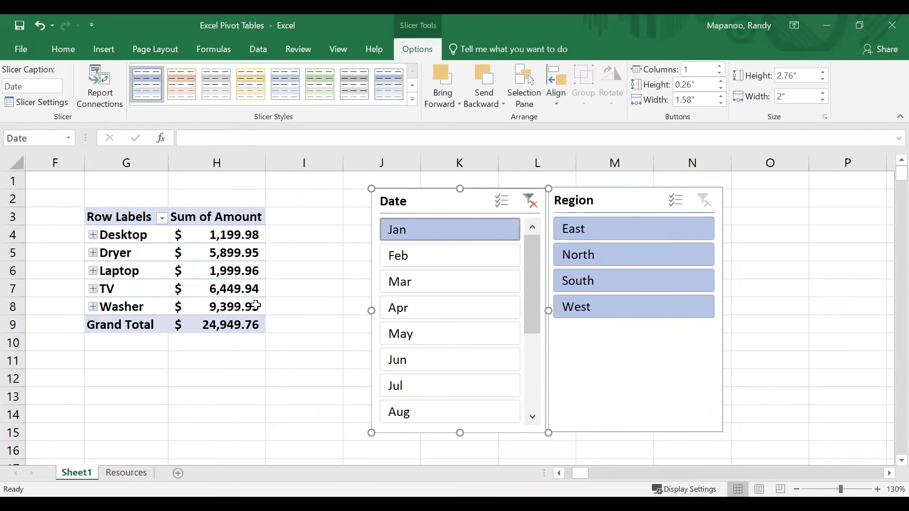
mouse_move(255, 305)
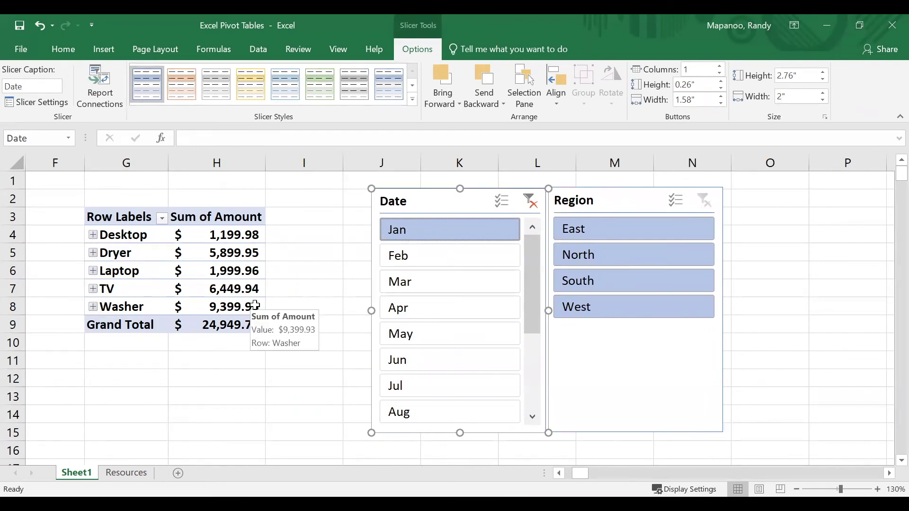
left_click(588, 259)
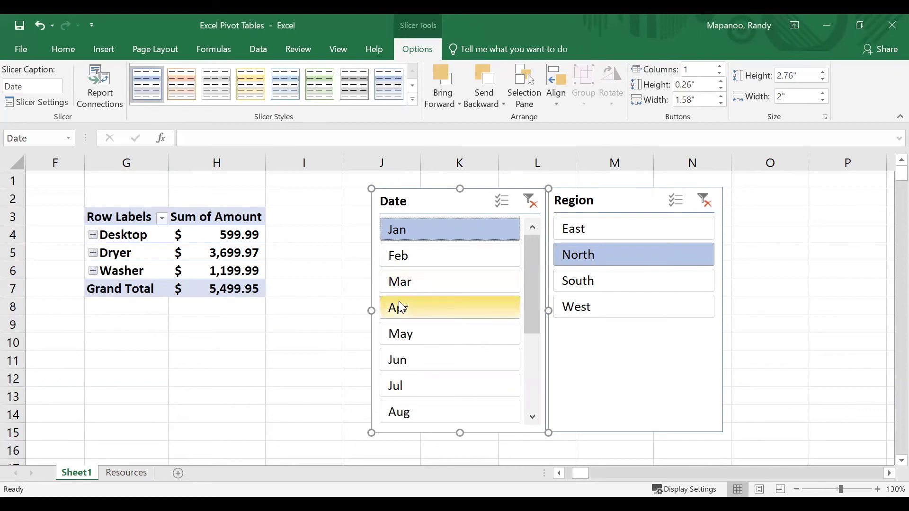
left_click(407, 265, "ctrl")
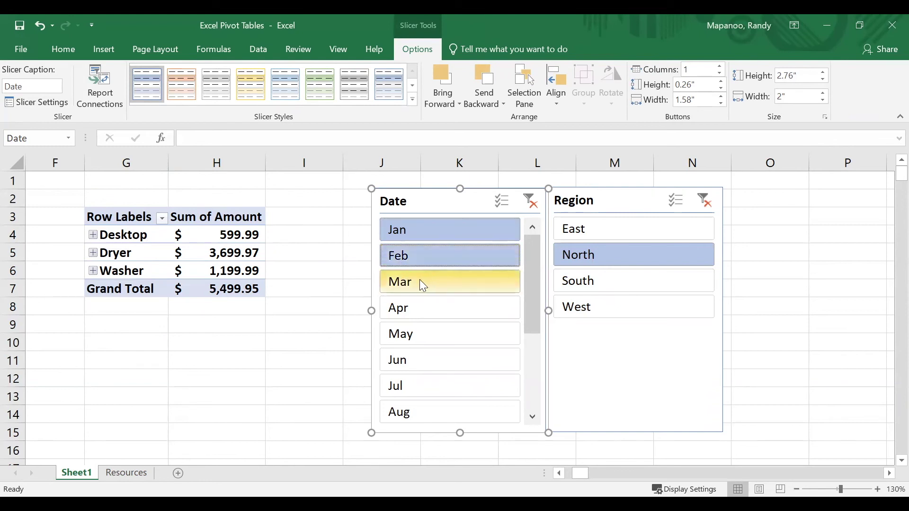
left_click(420, 286, "ctrl")
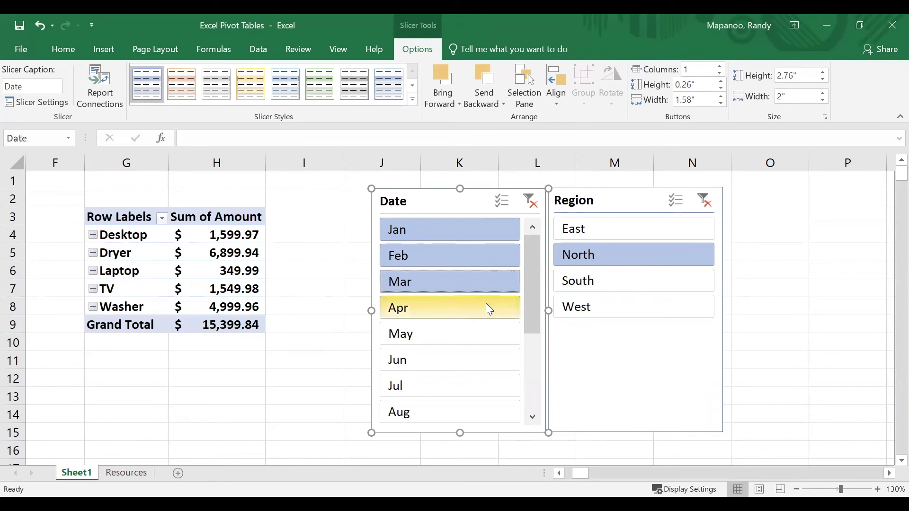
left_click(532, 204)
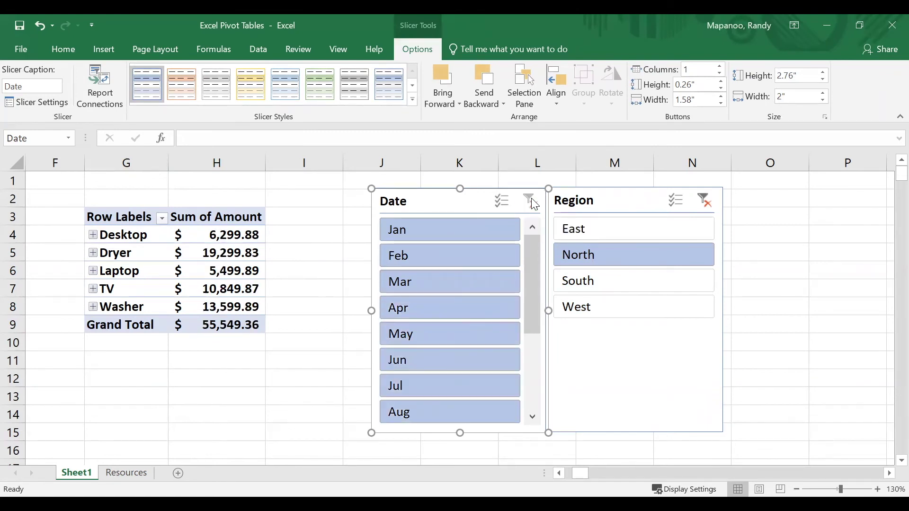
left_click(702, 212)
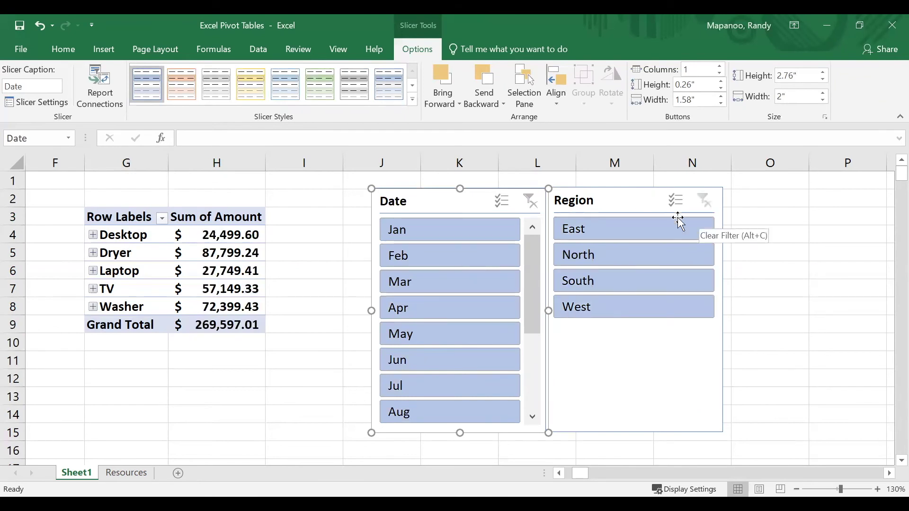
Add the Amount field a second time to the PivotTable values, below Sum of Amount.
left_click(235, 239)
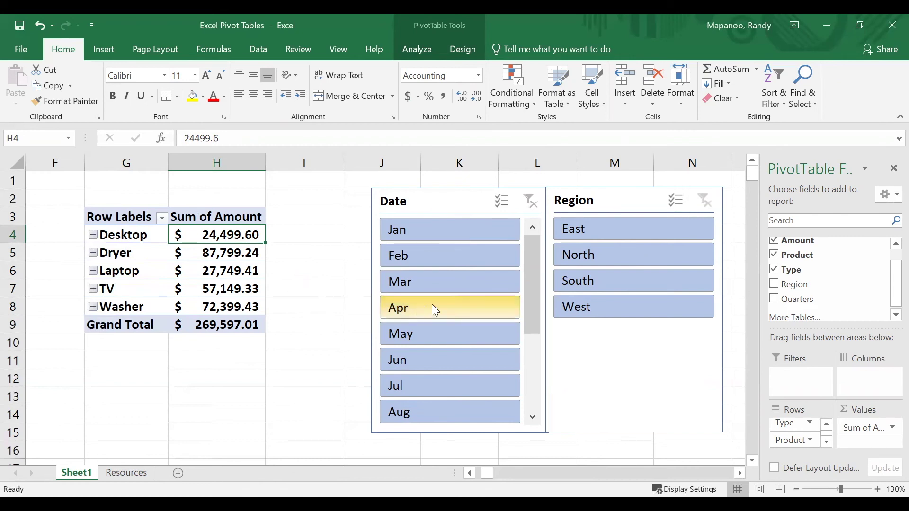
scroll(890, 297, "up", 1)
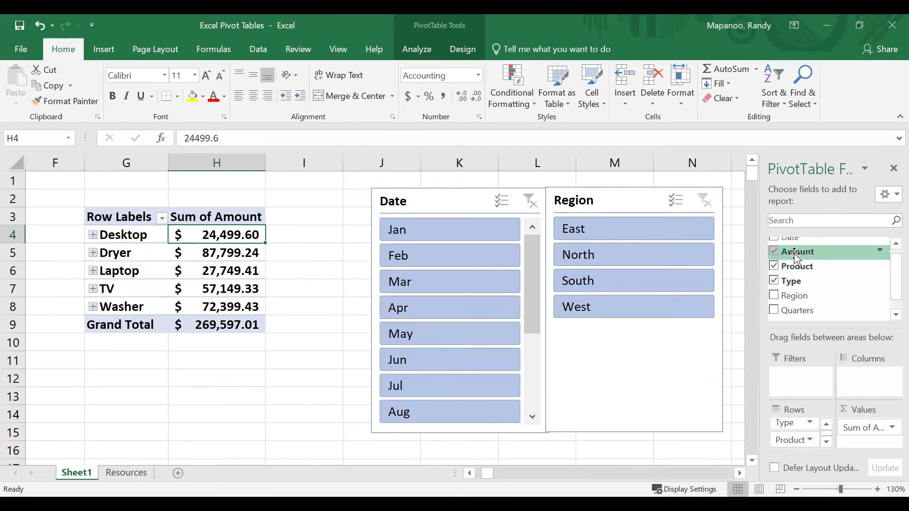
left_click_drag(798, 256, 881, 453)
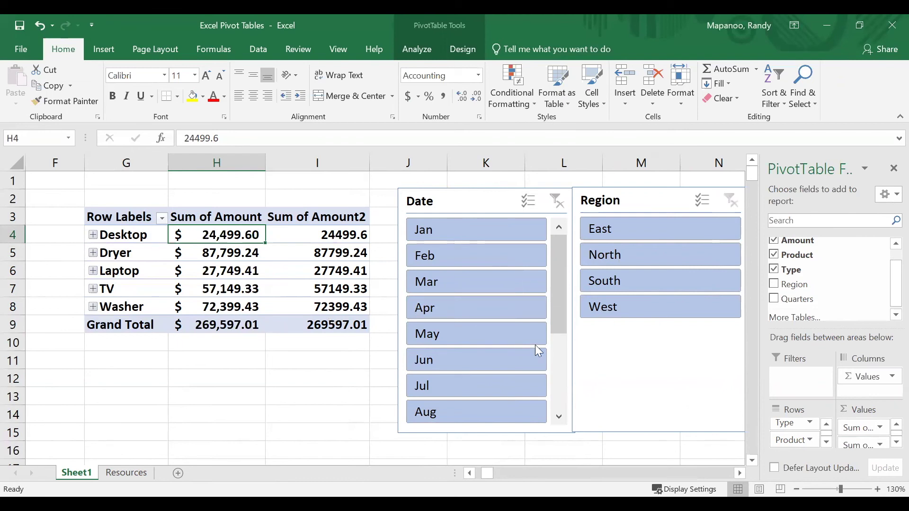
Summarize the second Amount value by Count and give it the custom name "# of units sold".
scroll(881, 445, "down", 1)
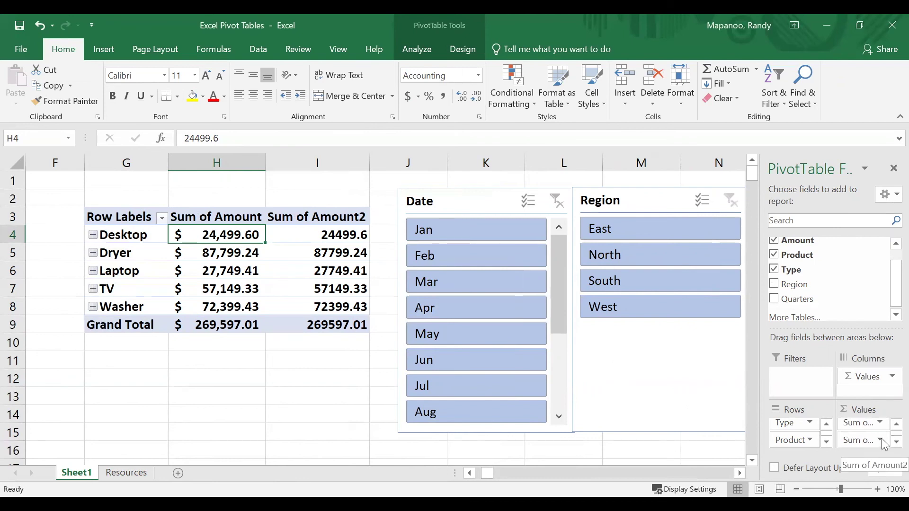
left_click(880, 440)
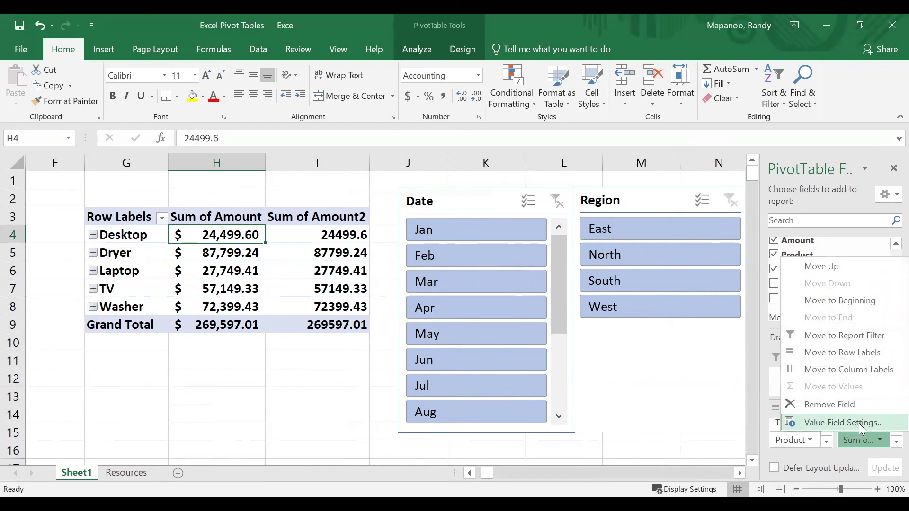
left_click(860, 424)
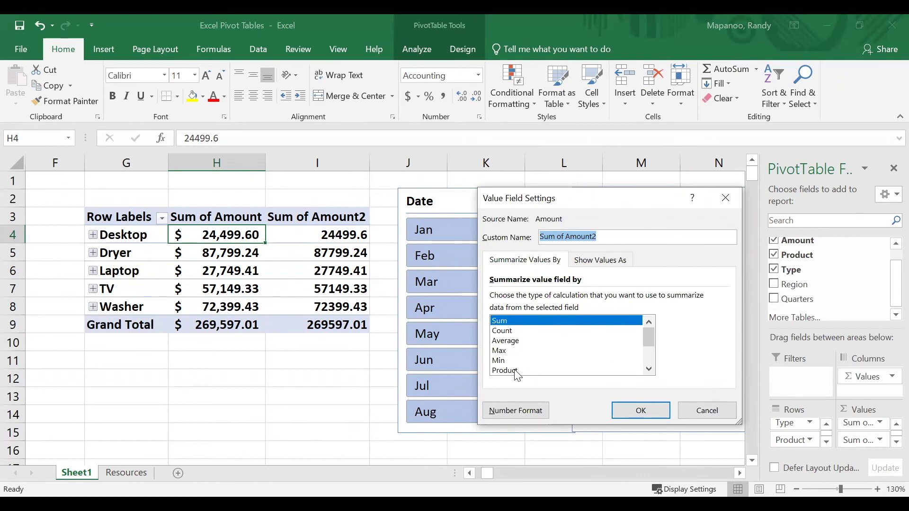
left_click(503, 331)
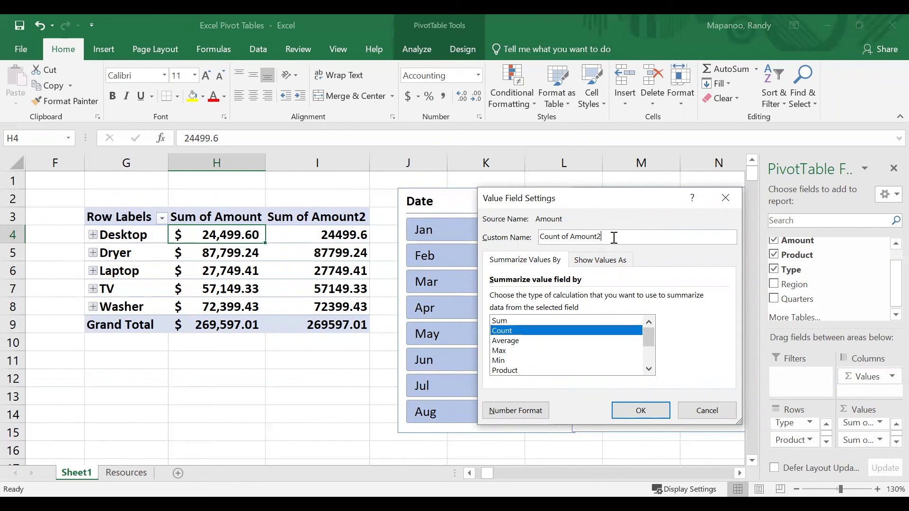
left_click_drag(614, 238, 541, 237)
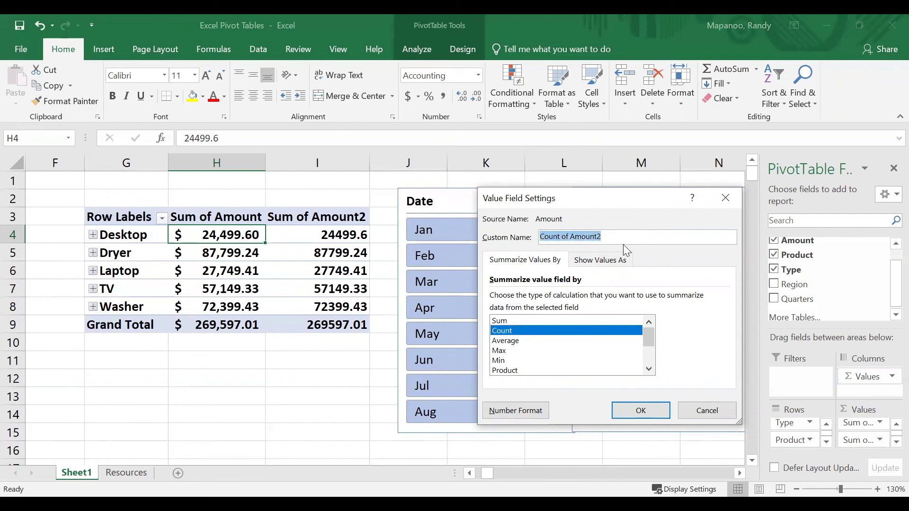
key("BackSpace")
type("#")
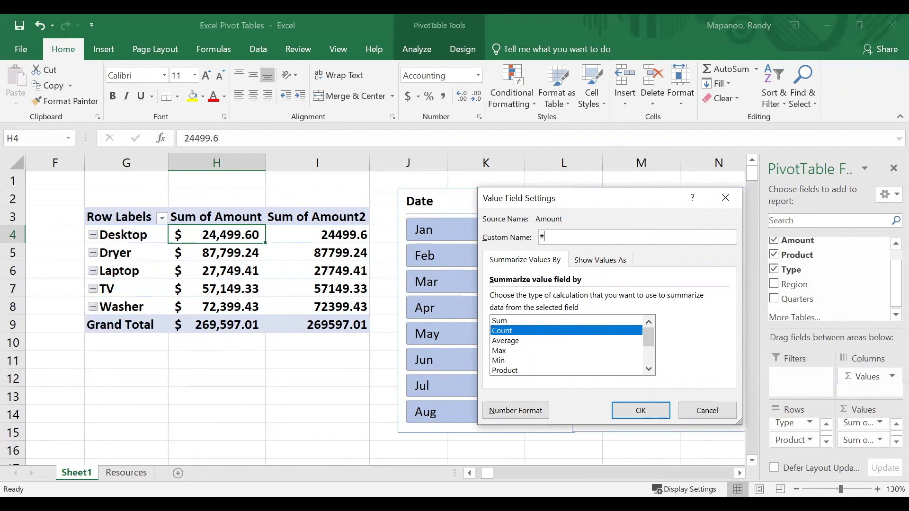
type(" of units sold")
left_click(651, 412)
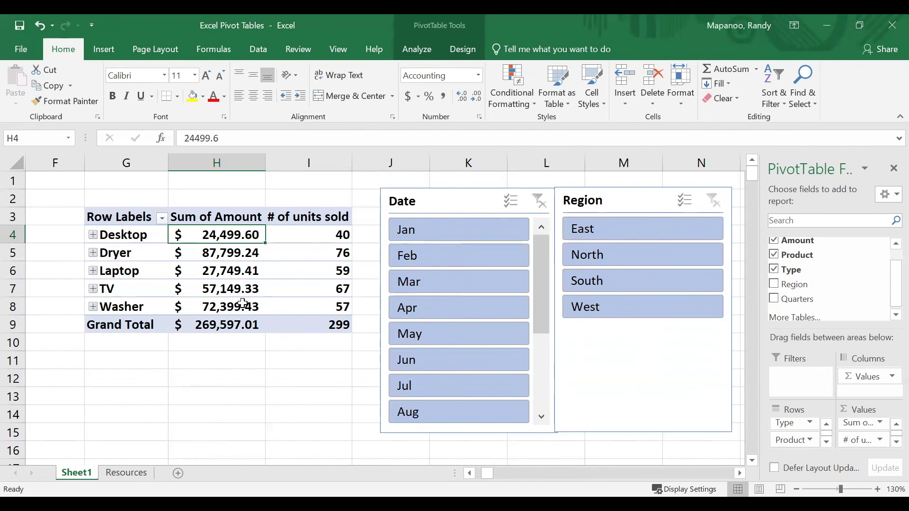
Apply the blue PivotTable style with dark header and total rows from the Dark style group.
mouse_move(243, 304)
left_click(463, 50)
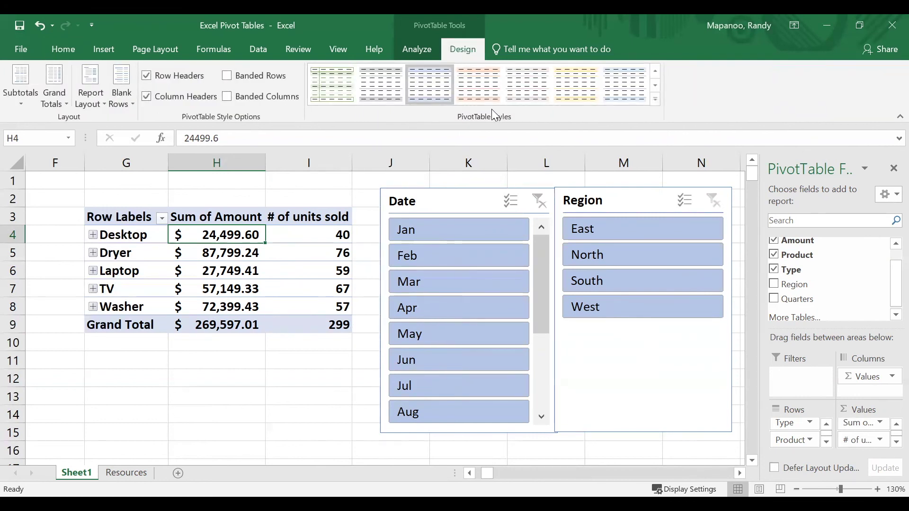
left_click(656, 100)
left_click_drag(656, 94, 665, 192)
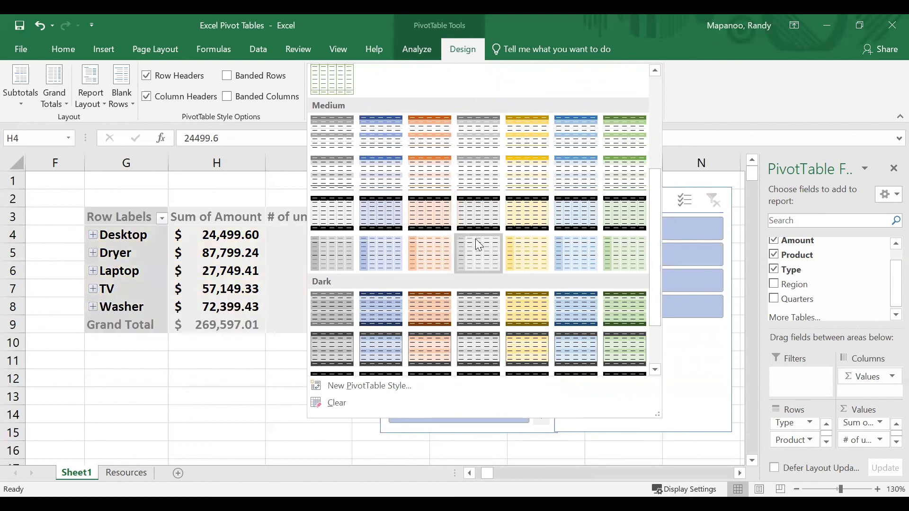
scroll(476, 239, "down", 2)
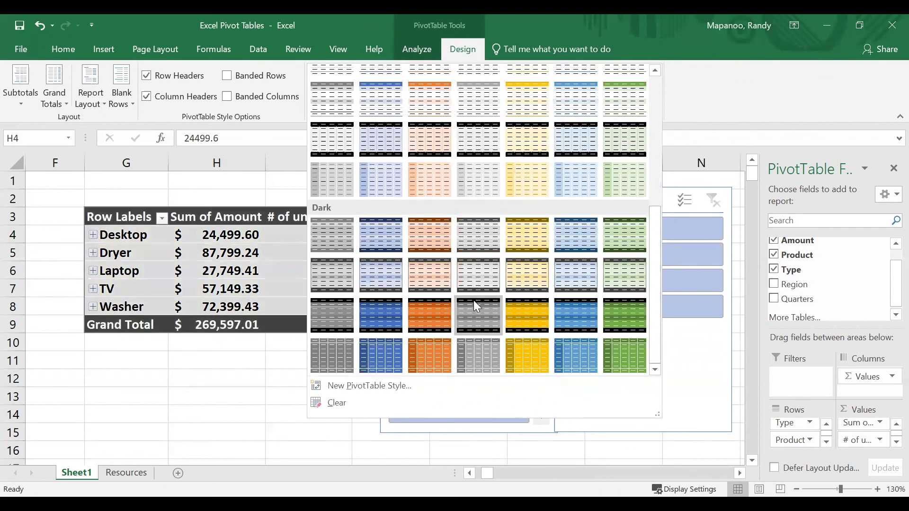
left_click(388, 284)
left_click(300, 283)
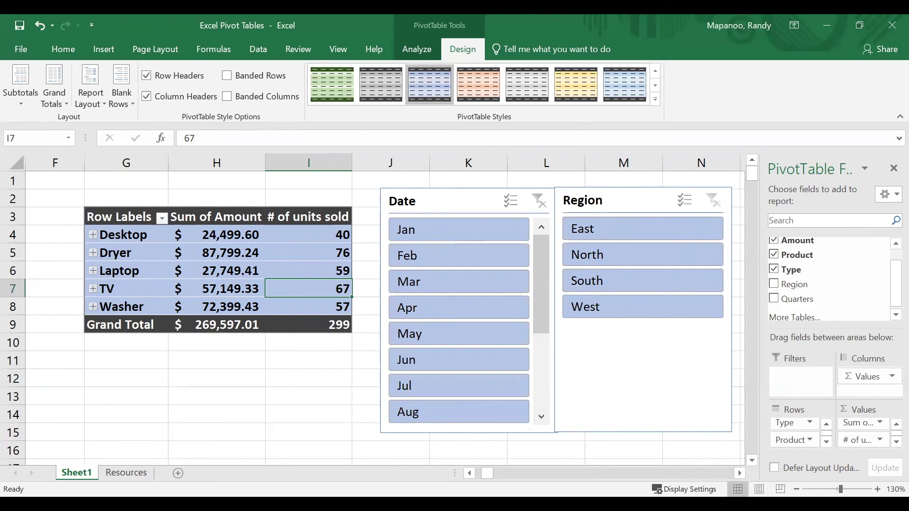
scroll(366, 425, "left", 5)
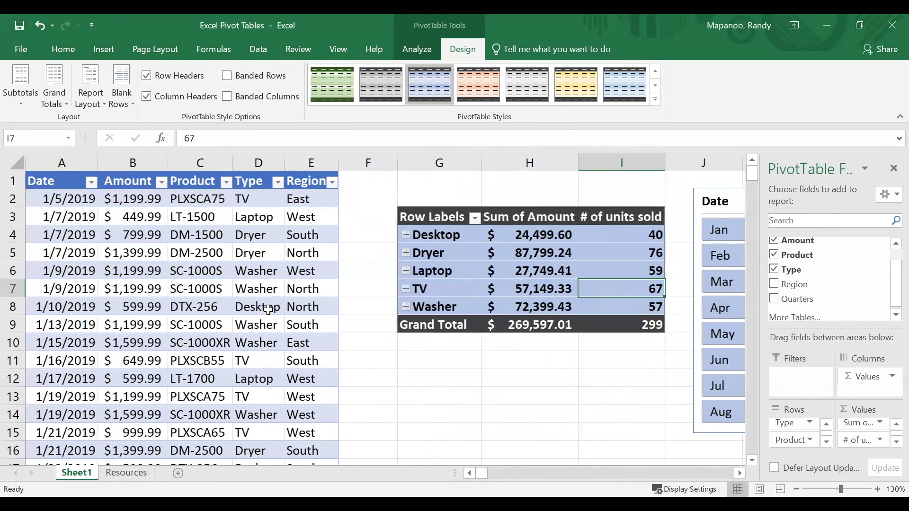